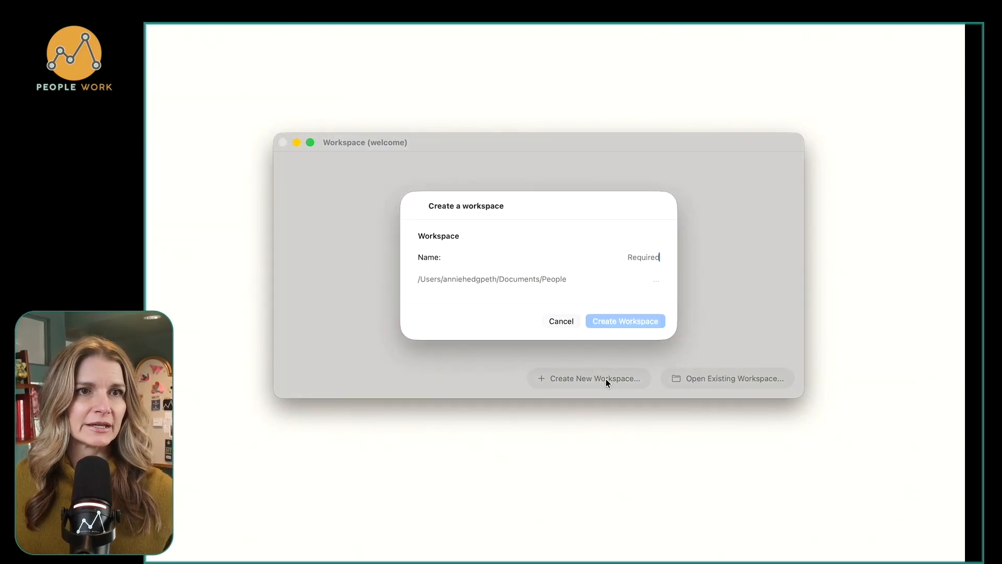
# Create a workspace named "My New Workspace" in the default folder.
pyautogui.write('My New Workspace')
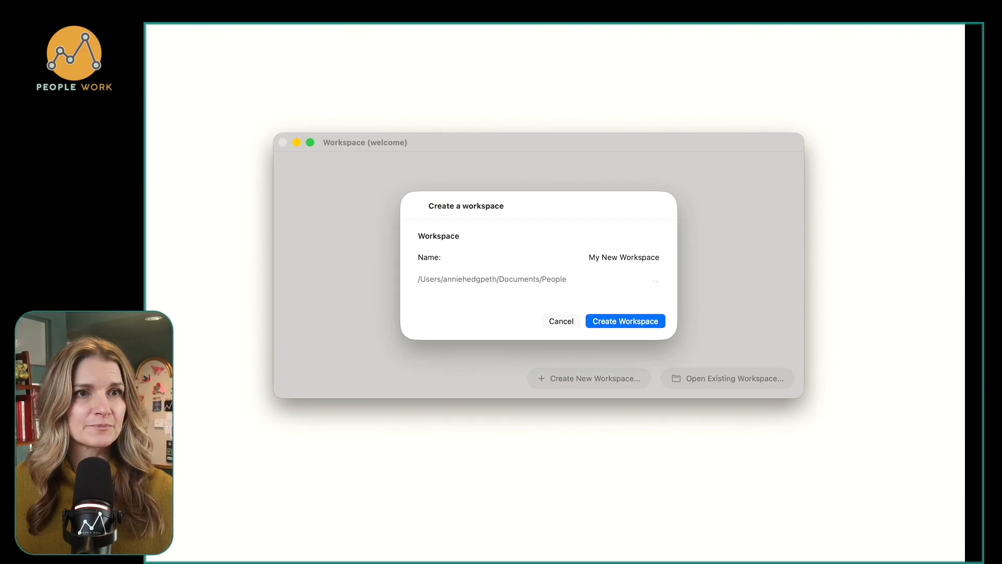
pyautogui.press('Return')
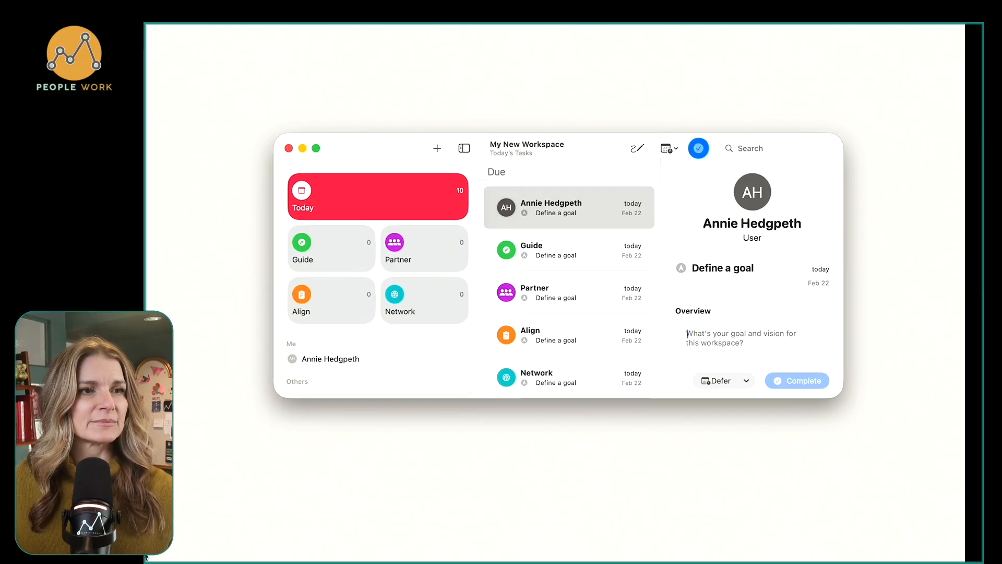
# Reposition the workspace window and enlarge it in height and width so that the whole task list fits.
pyautogui.moveTo(286, 396); pyautogui.dragTo(191, 526)
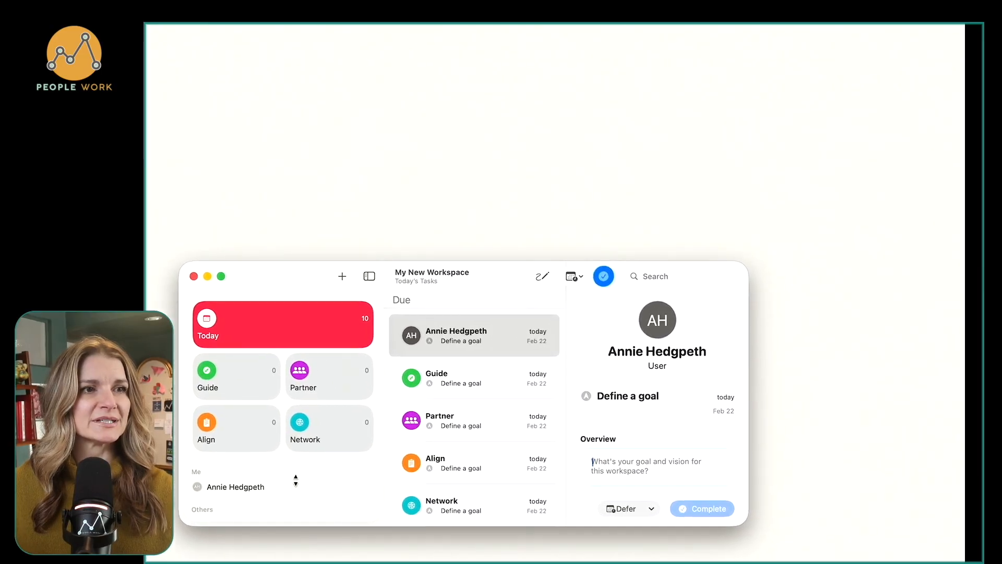
pyautogui.click(741, 270)
pyautogui.moveTo(740, 260); pyautogui.dragTo(730, 57)
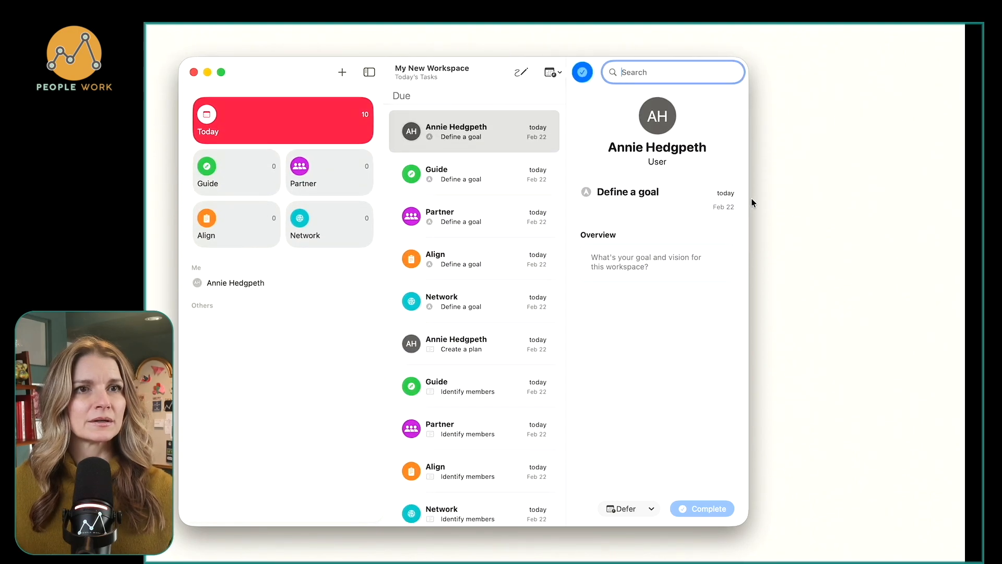
pyautogui.moveTo(752, 198); pyautogui.dragTo(930, 170)
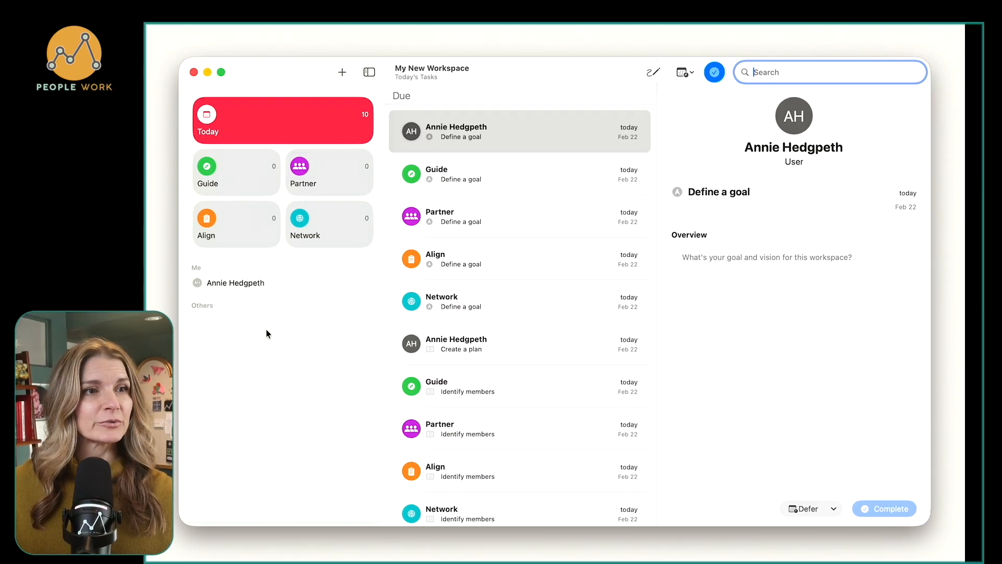
# Edit the user's own profile under Me, add a profile photo and save it.
pyautogui.click(298, 280)
pyautogui.hscroll(3, 298, 282)
pyautogui.click(298, 282)
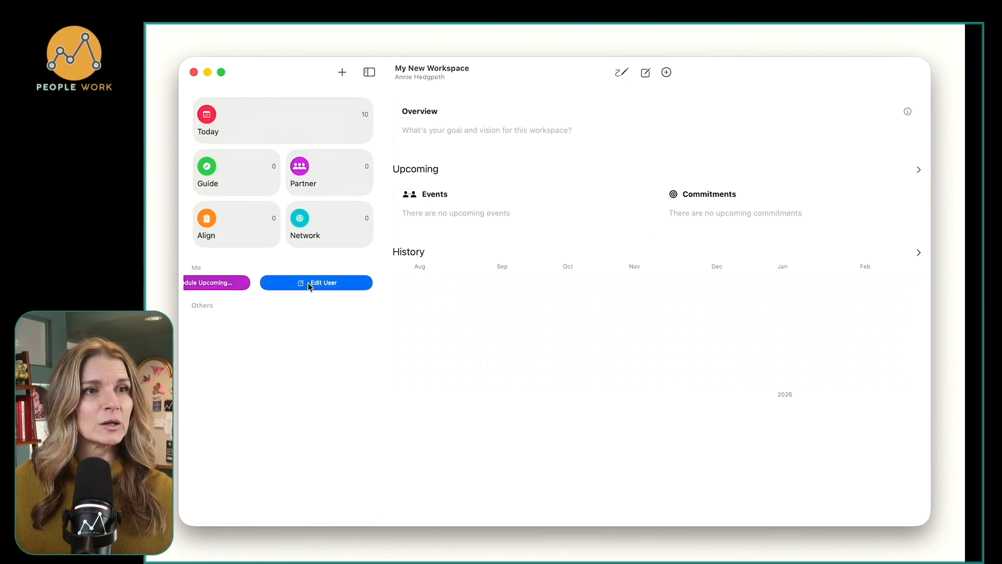
pyautogui.click(586, 380)
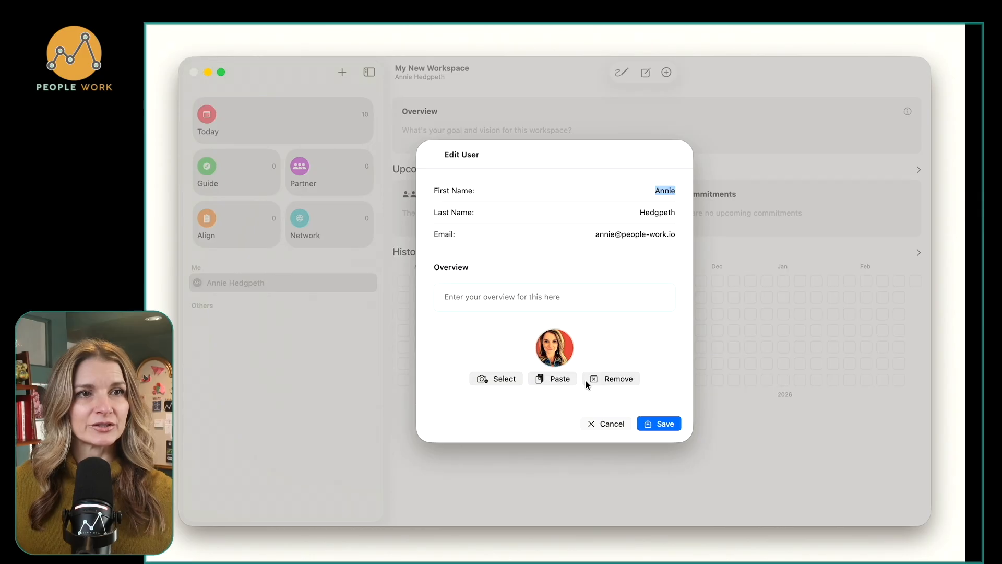
pyautogui.click(656, 424)
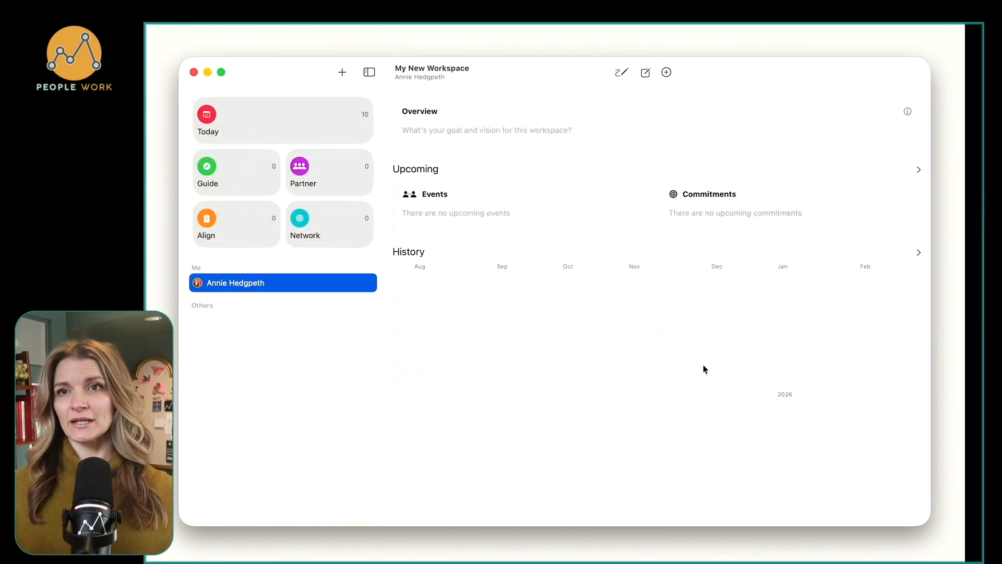
# Complete the user's own goal task with "I want to be a good member of the community, and have a give-first mentality.".
pyautogui.moveTo(703, 366)
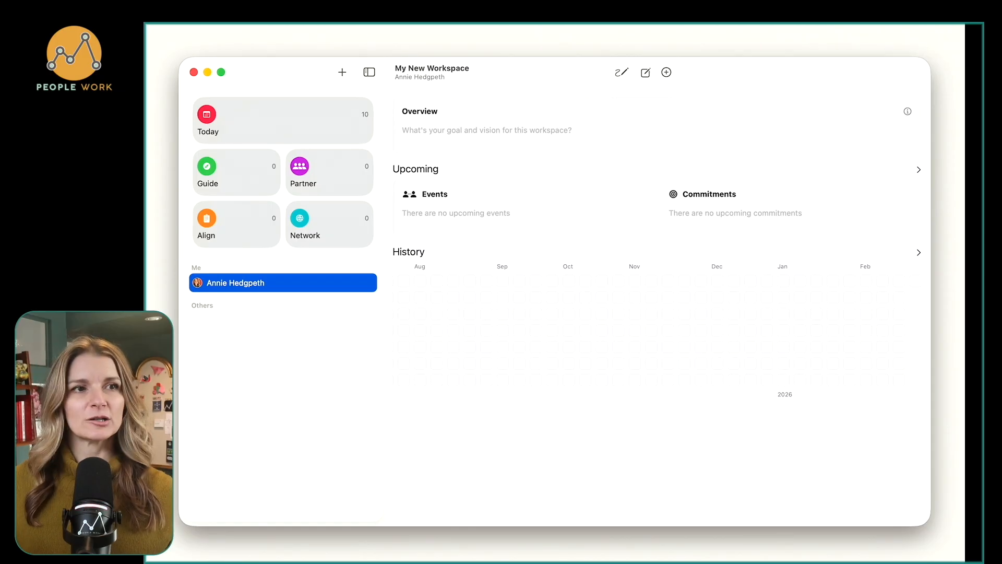
pyautogui.click(305, 138)
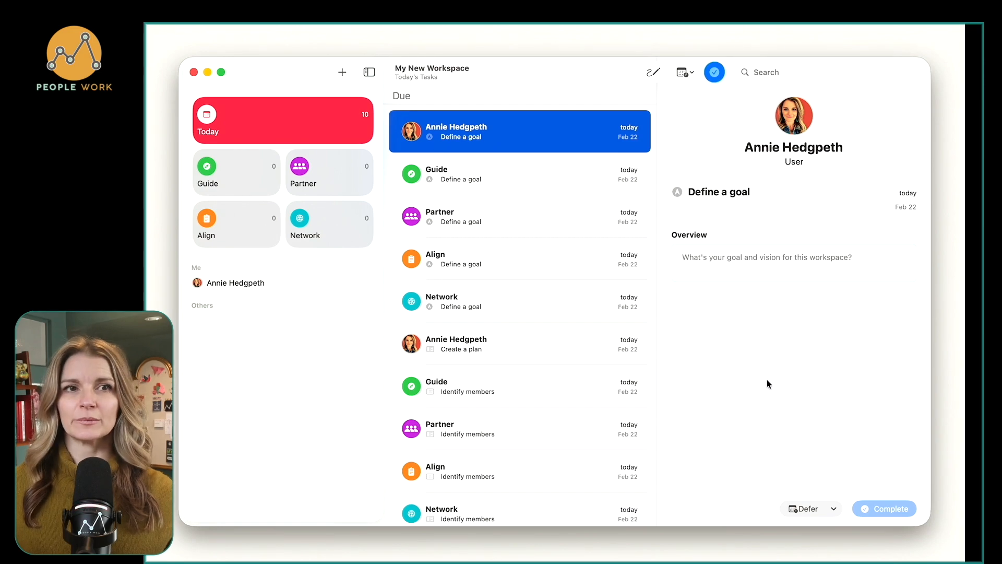
pyautogui.click(760, 263)
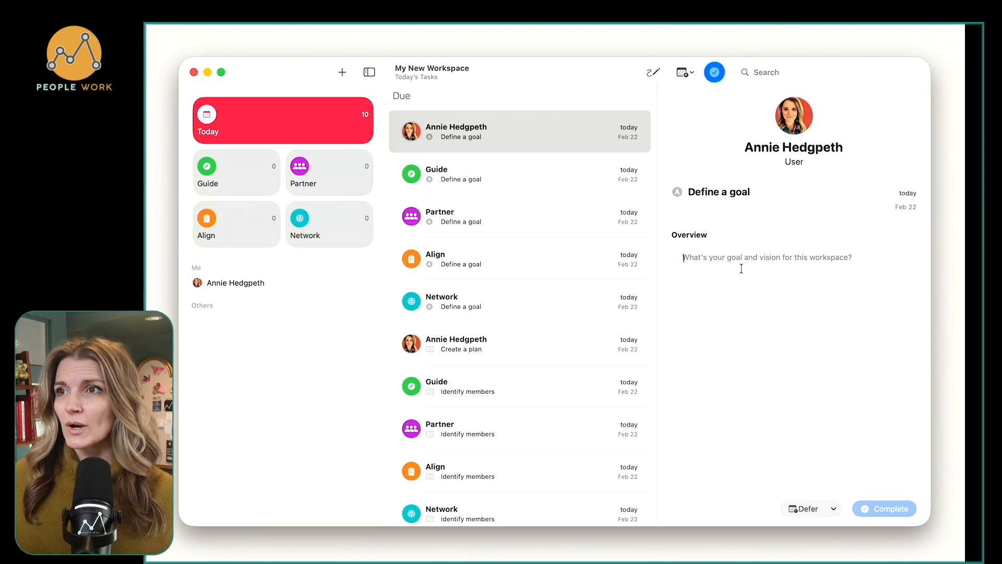
pyautogui.write('I want to be a ')
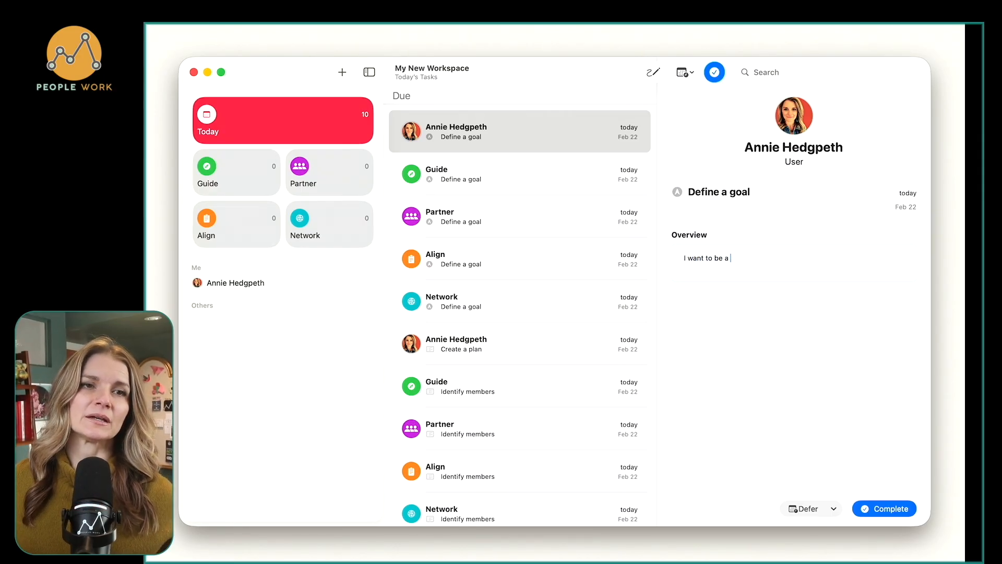
pyautogui.write('good member')
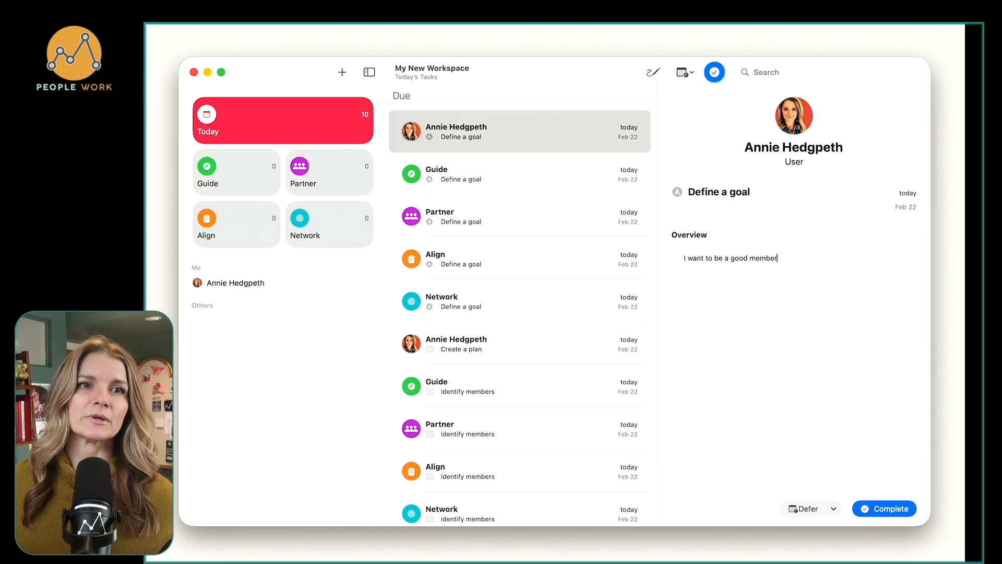
pyautogui.write(' of the community,')
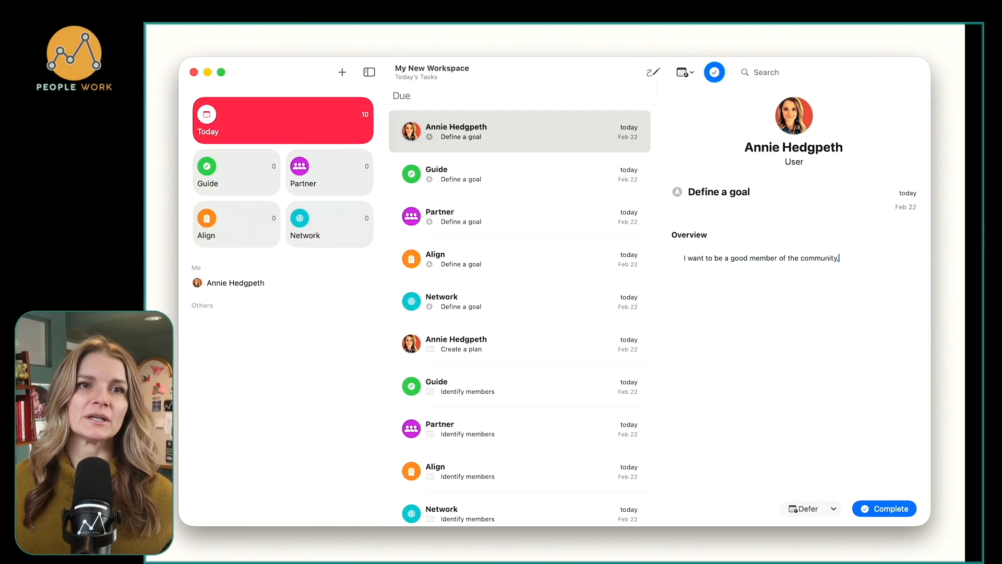
pyautogui.write(' and have a gift')
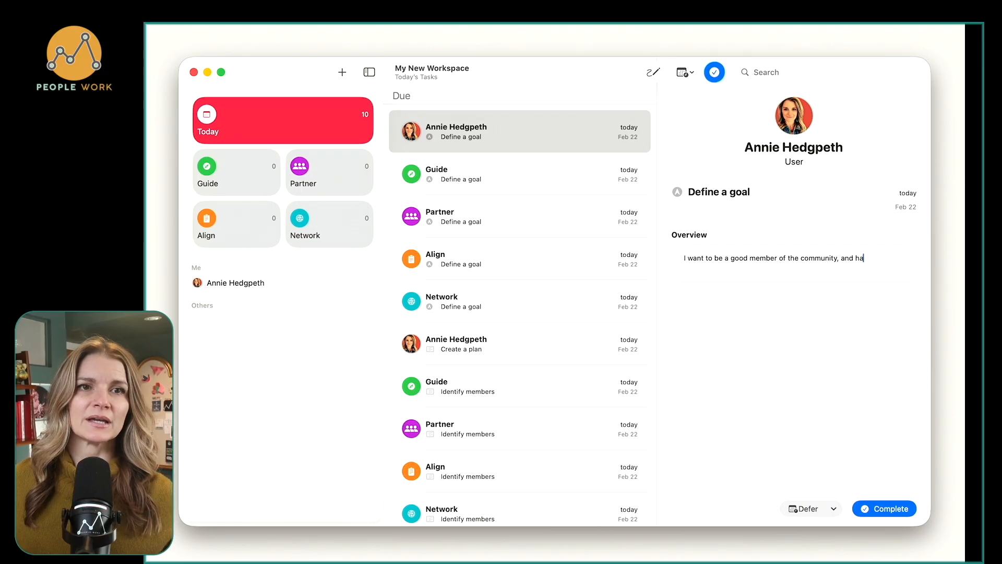
pyautogui.press('BackSpace')
pyautogui.press('BackSpace')
pyautogui.write('ve-first mentality.')
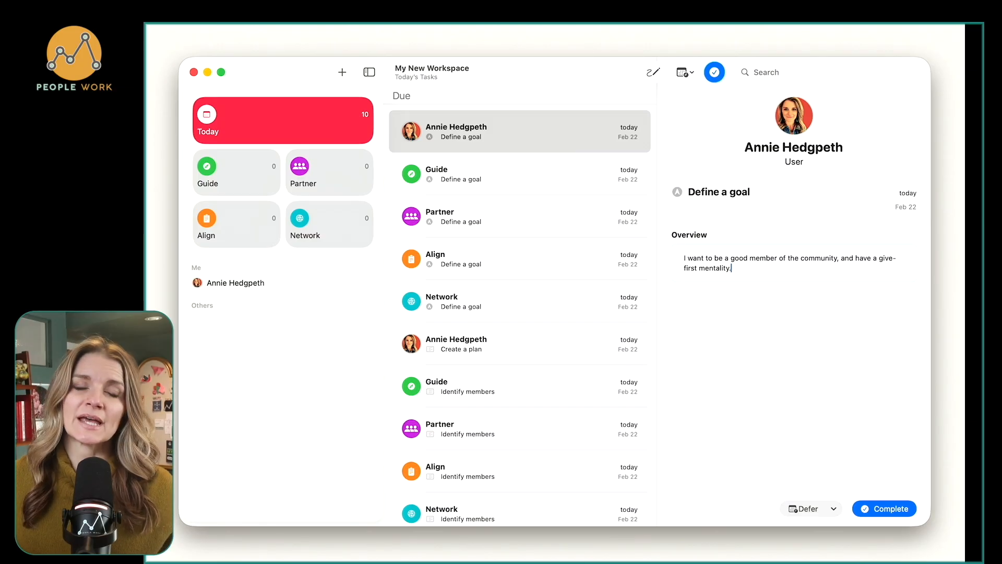
pyautogui.press('super+Return')
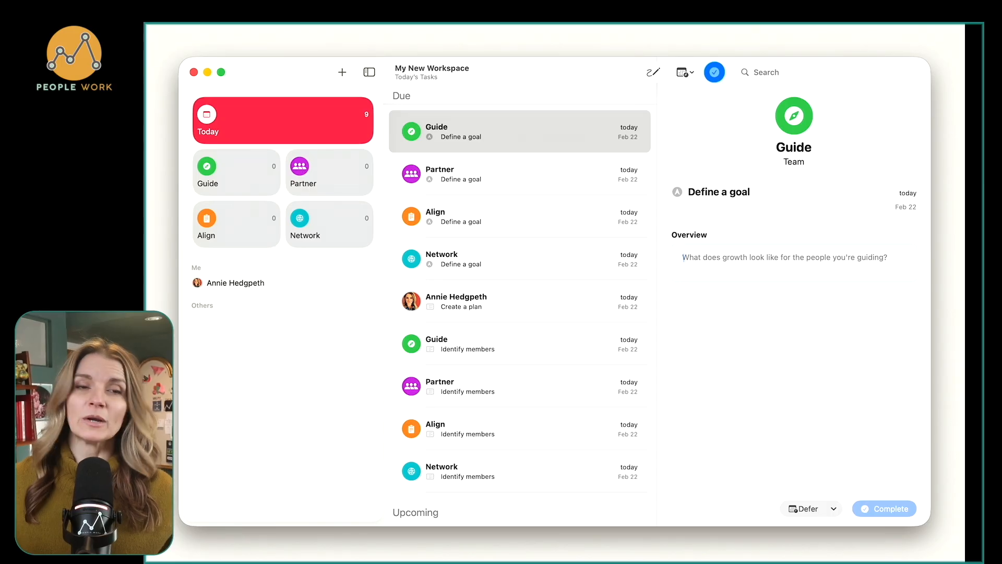
# Complete the Guide goal with two paragraphs: "I want to plan an offsite to my team." and "I want to promote unity and collaboration.".
pyautogui.write('I want to ')
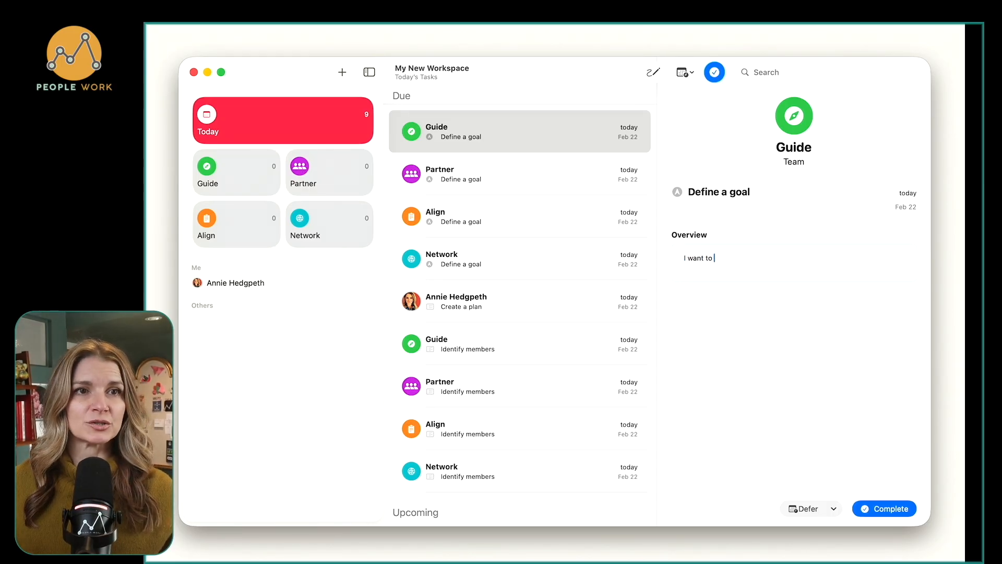
pyautogui.write('plan an of')
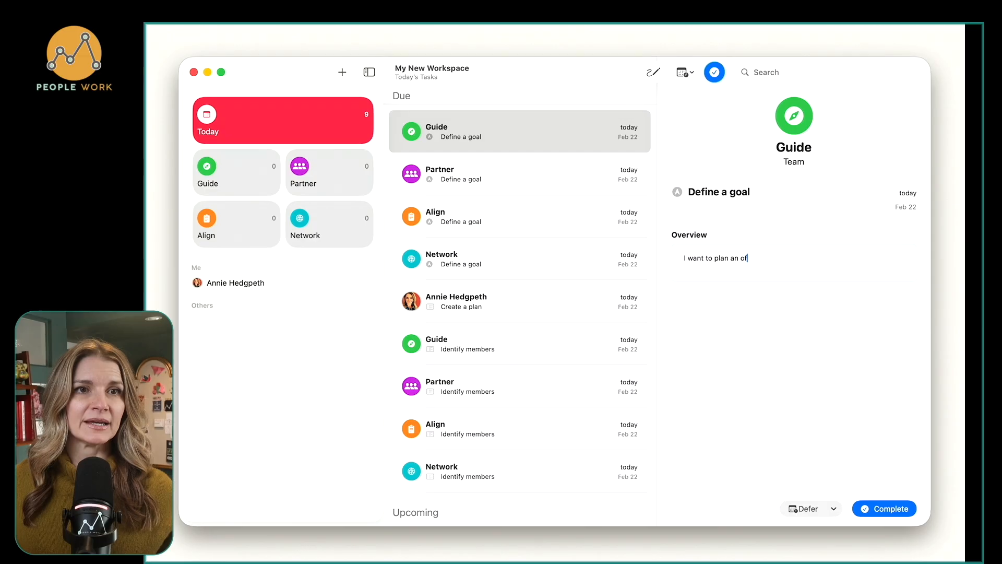
pyautogui.write('fsite to my t')
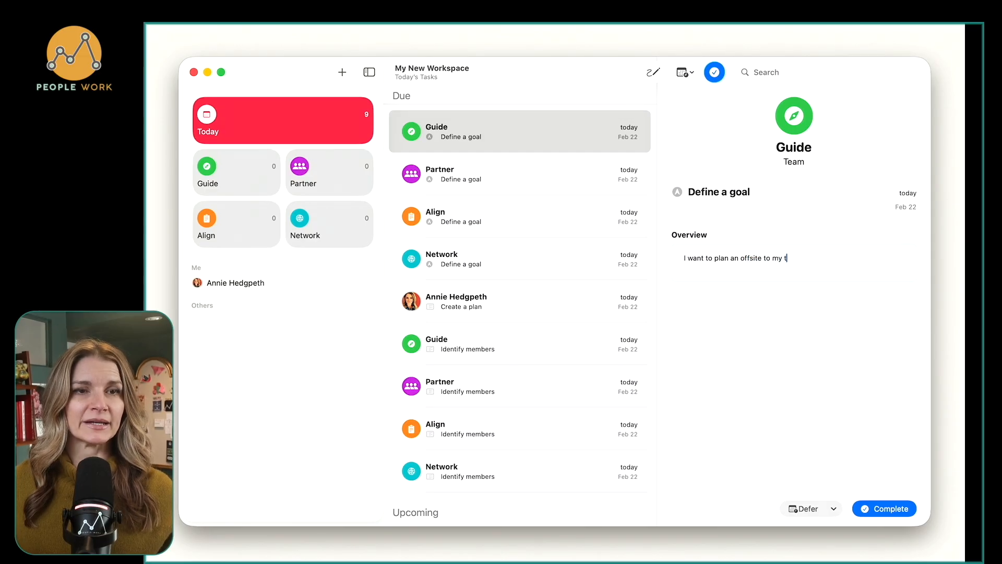
pyautogui.write('eam.')
pyautogui.press('Return')
pyautogui.write('I want to')
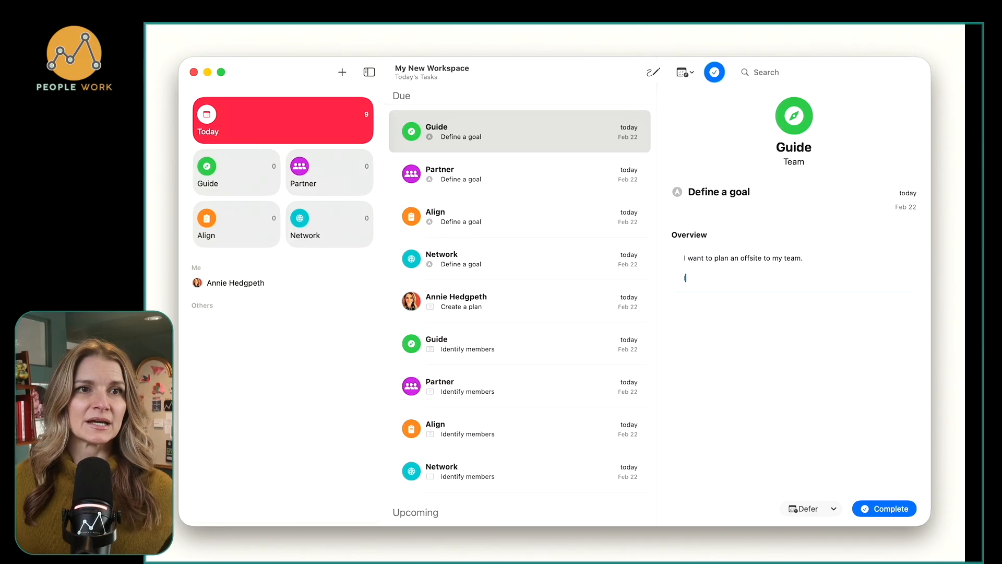
pyautogui.write(' promote')
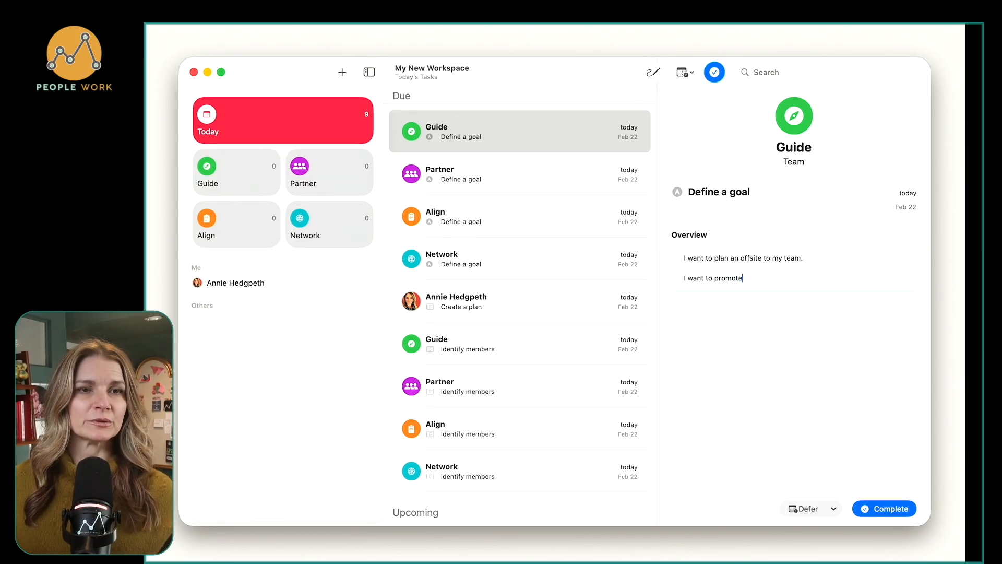
pyautogui.write(' unity and co')
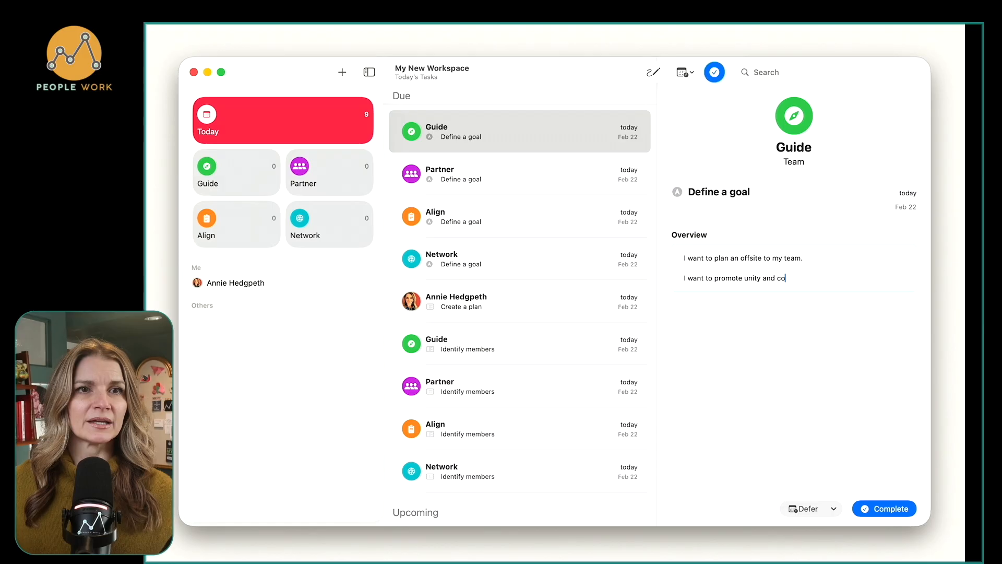
pyautogui.write('llaboration.')
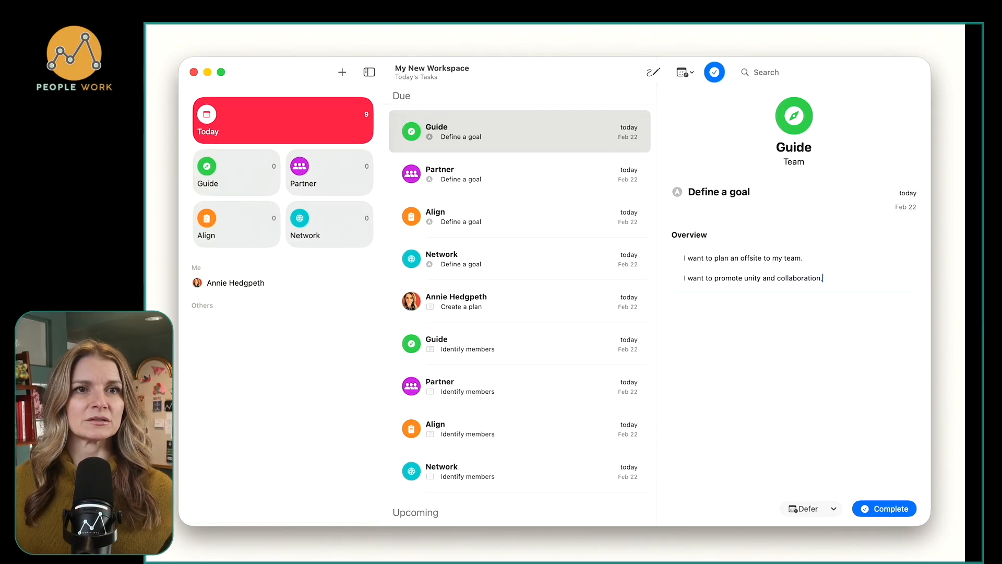
pyautogui.press('super+Return')
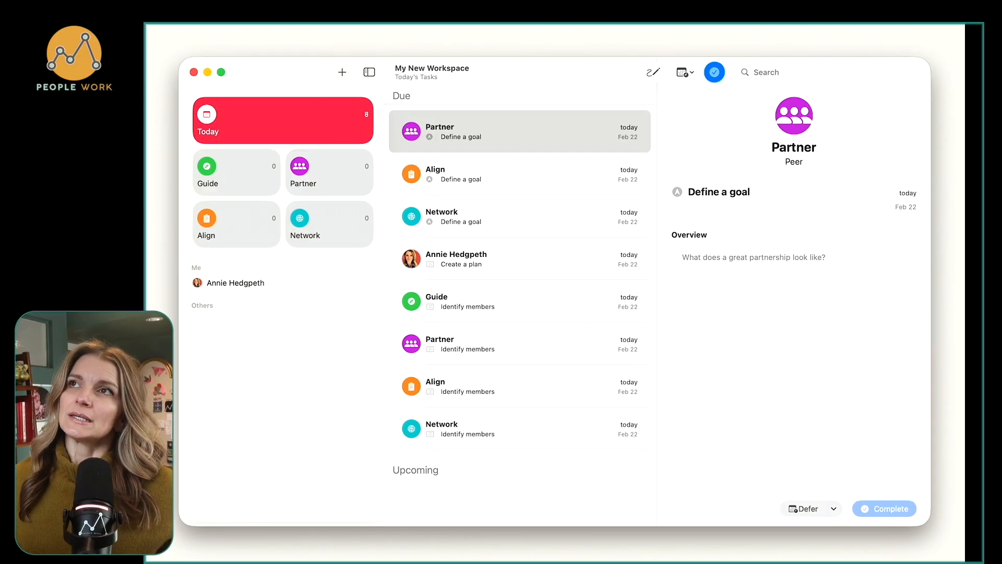
# Complete the Partner goal with a sentence about ensuring that the project shared with a named colleague gets picked up.
pyautogui.write('I want to ensu')
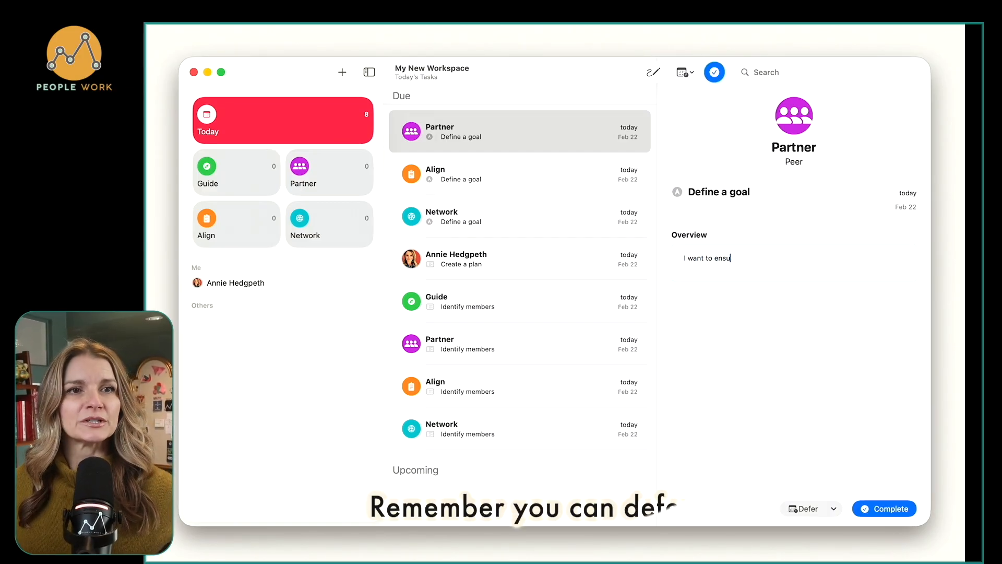
pyautogui.write('re that me and S')
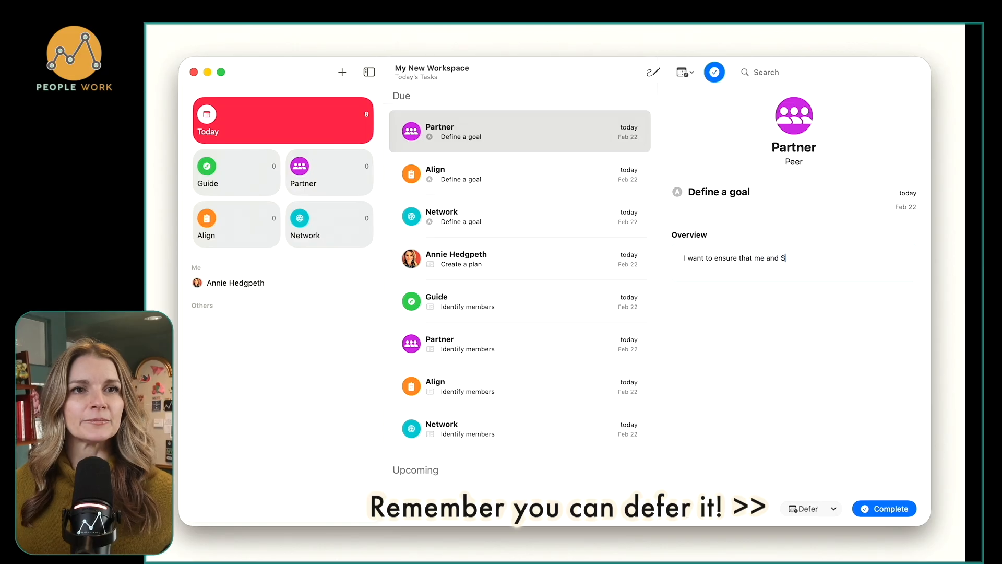
pyautogui.write("ofia's pro")
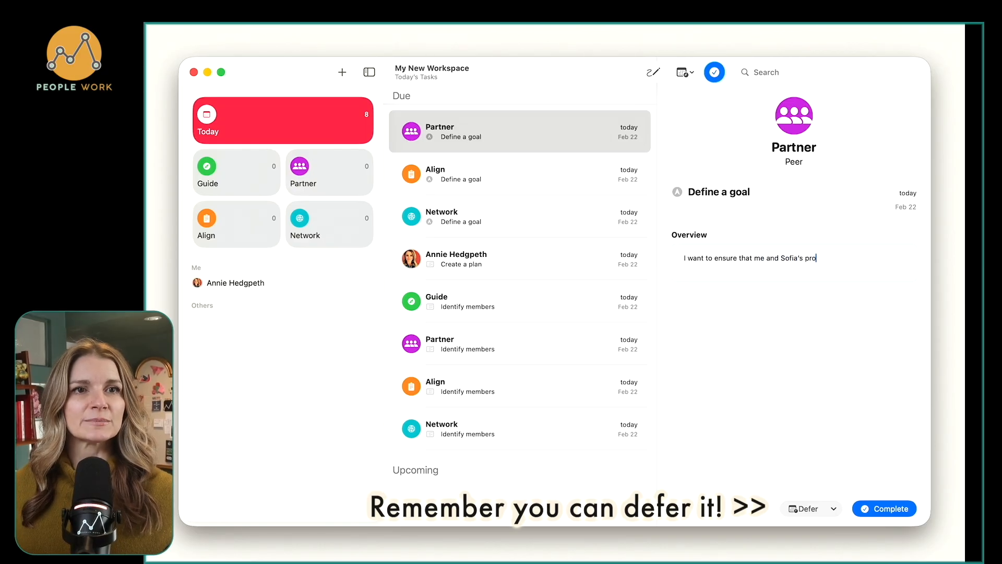
pyautogui.write('ject get')
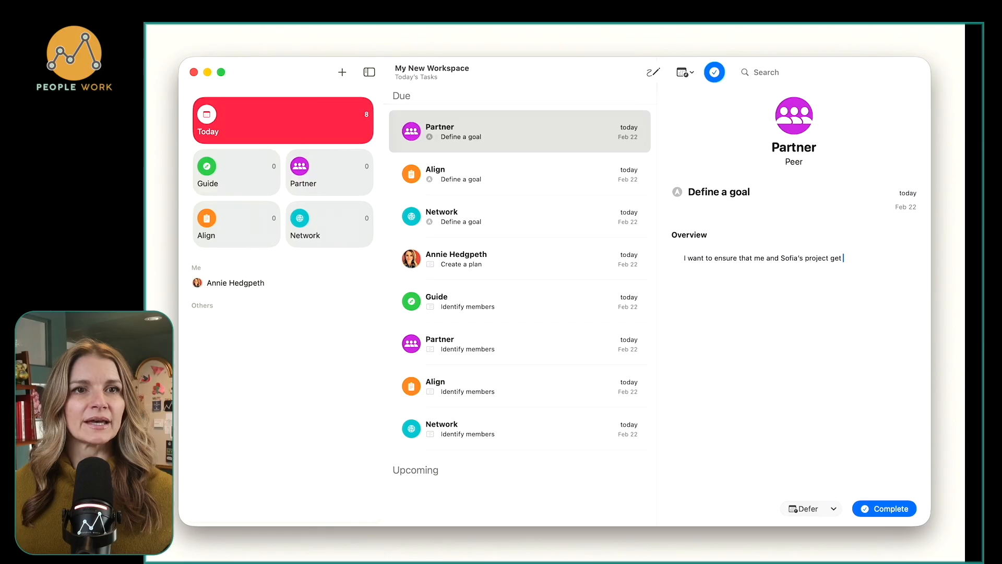
pyautogui.write('s picked up.')
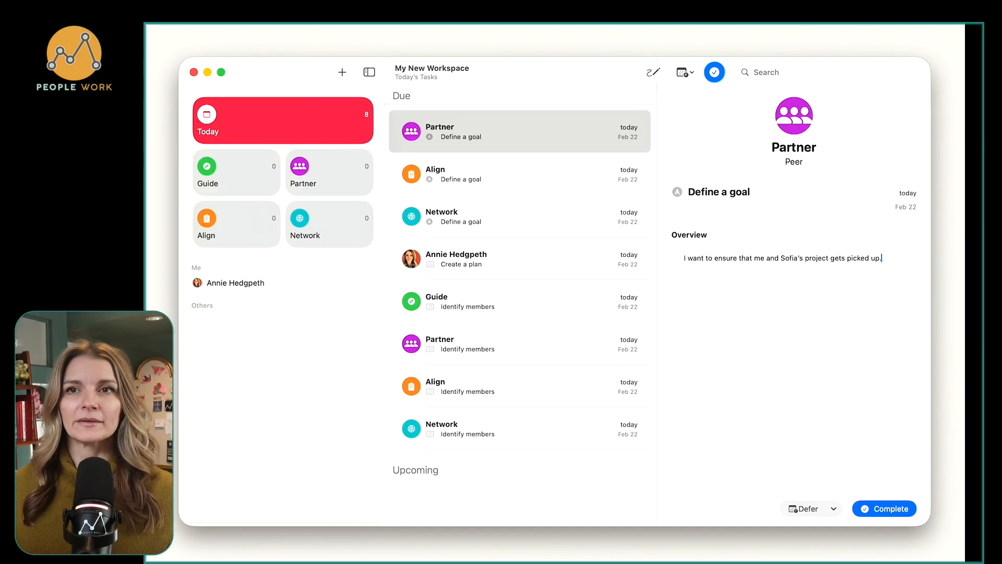
pyautogui.press('super+Return')
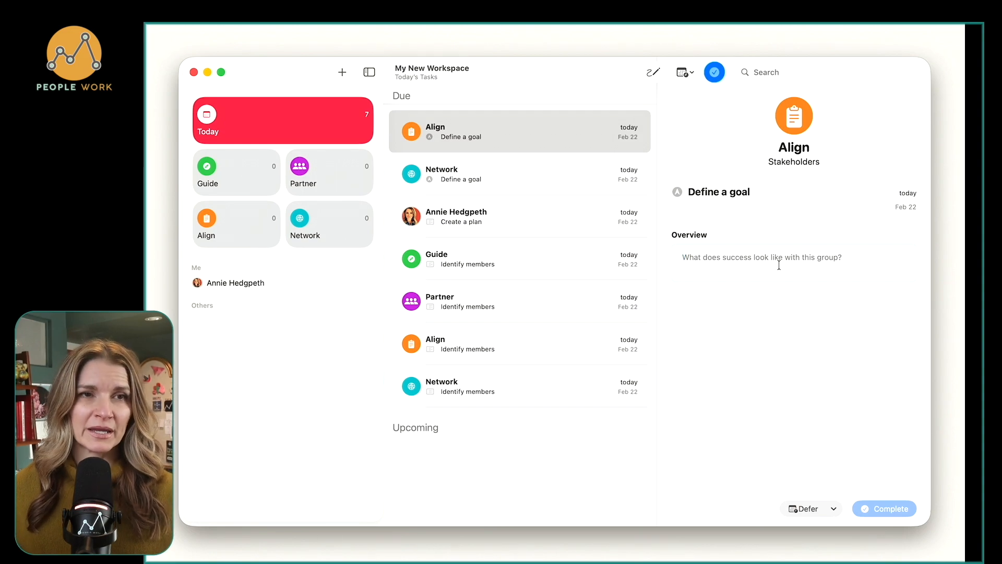
# Write "I want to get better at communicating to this group." as the Align goal overview.
pyautogui.write('I want ')
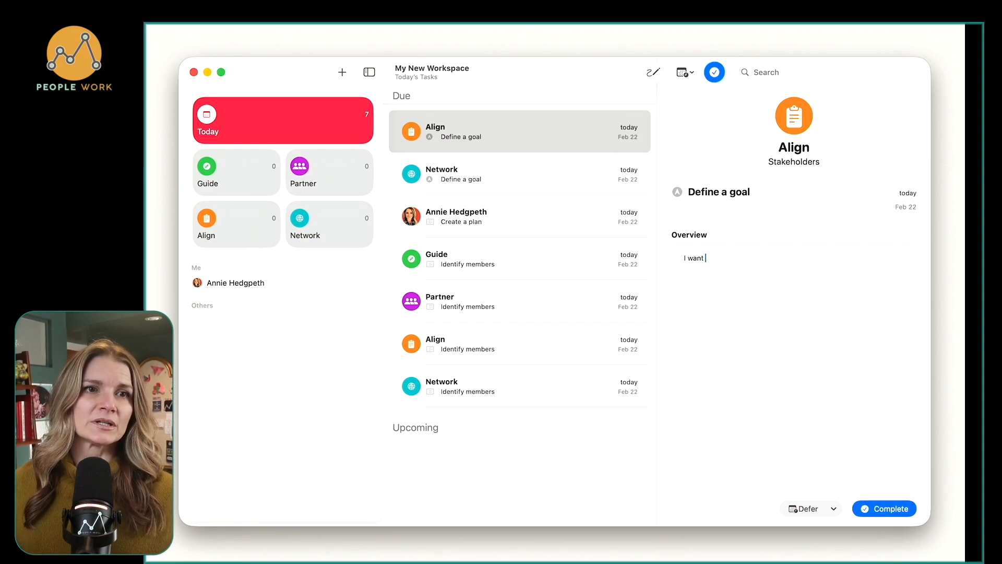
pyautogui.write('to get better at ')
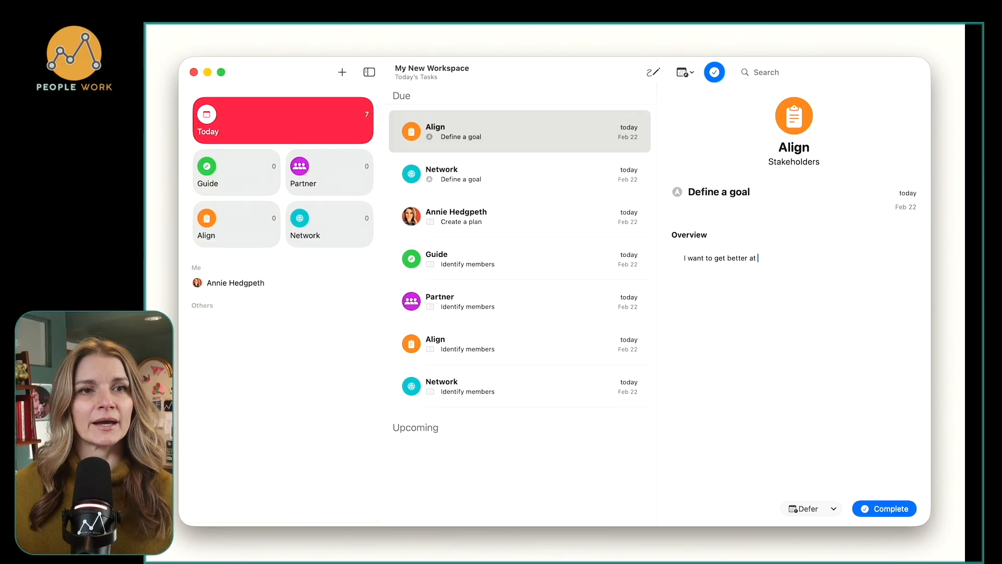
pyautogui.write('communicat')
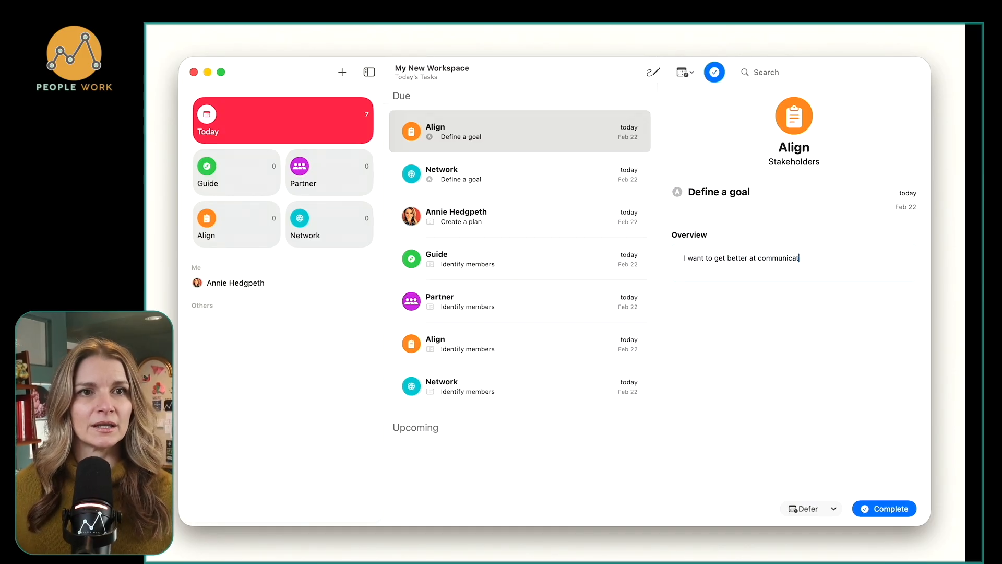
pyautogui.write('ing to this group.')
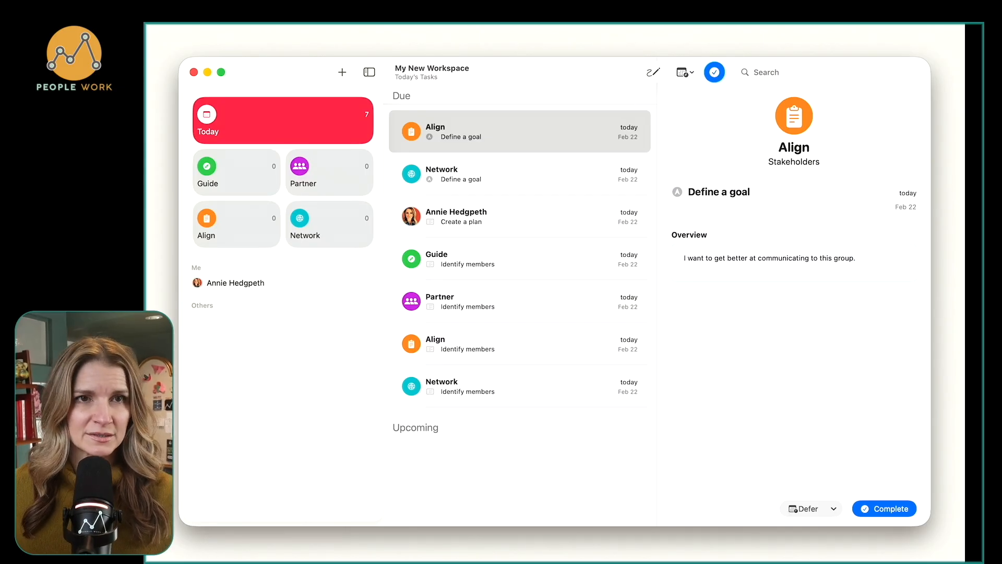
# Add "Historically, I've not been great at it, but this year is going to change." to the overview and complete the Align goal.
pyautogui.write('Historica')
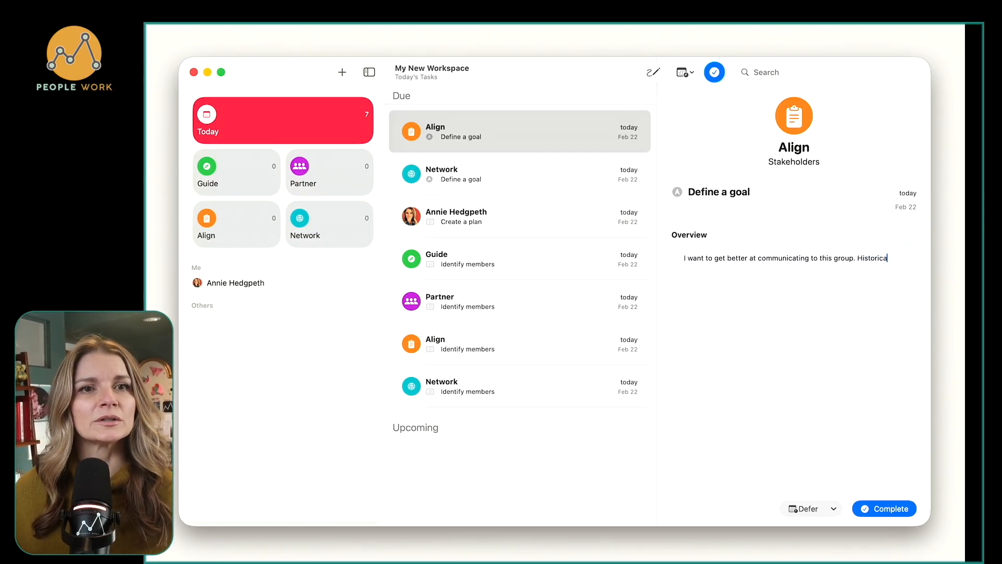
pyautogui.write("lly, I've not")
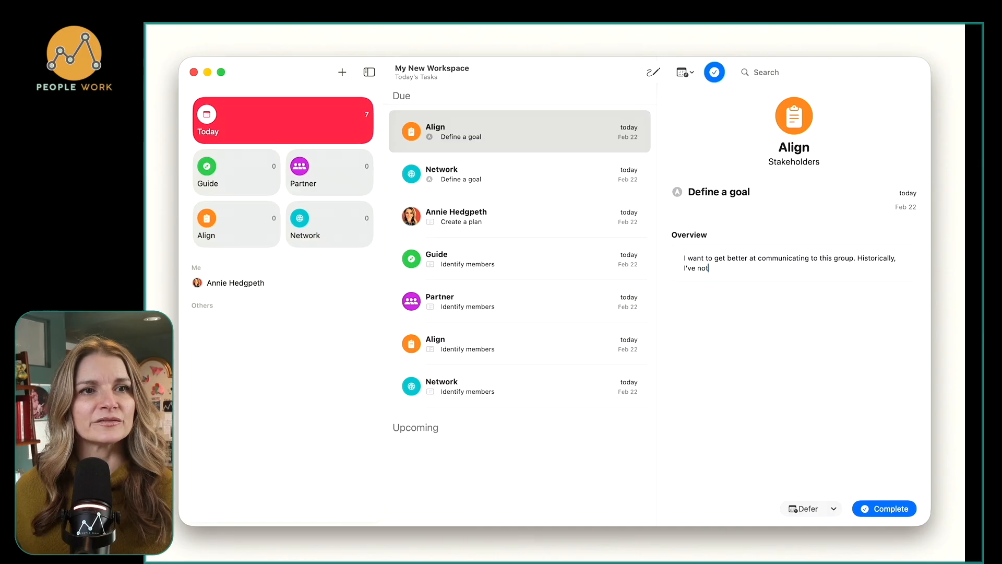
pyautogui.write(' been grea')
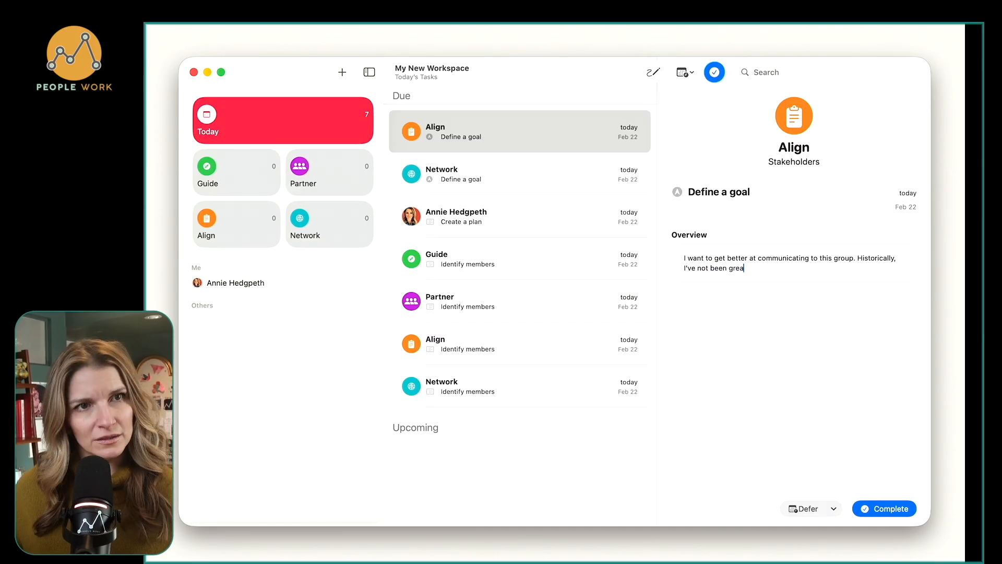
pyautogui.write('t at it, but this ye')
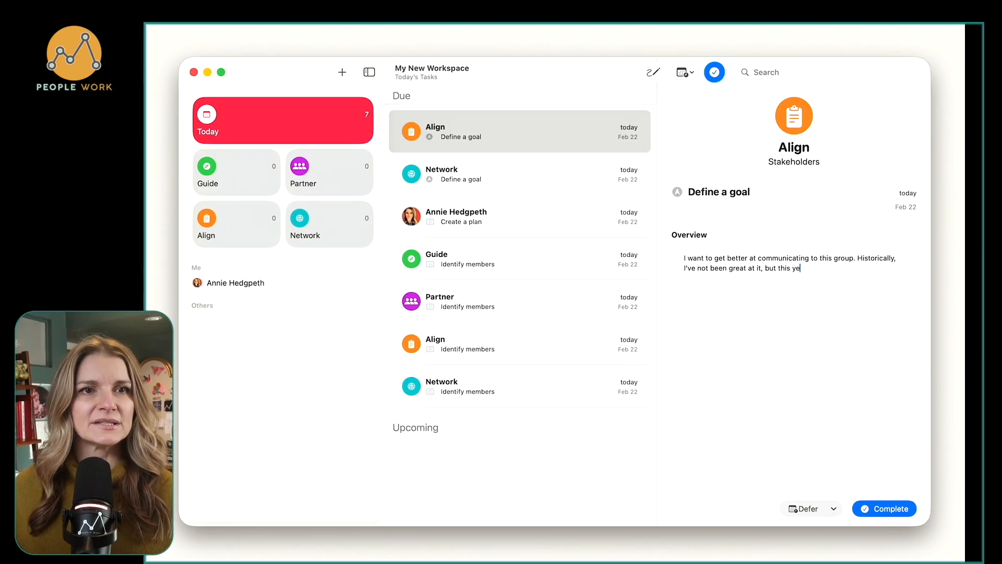
pyautogui.write('ar is going to change.')
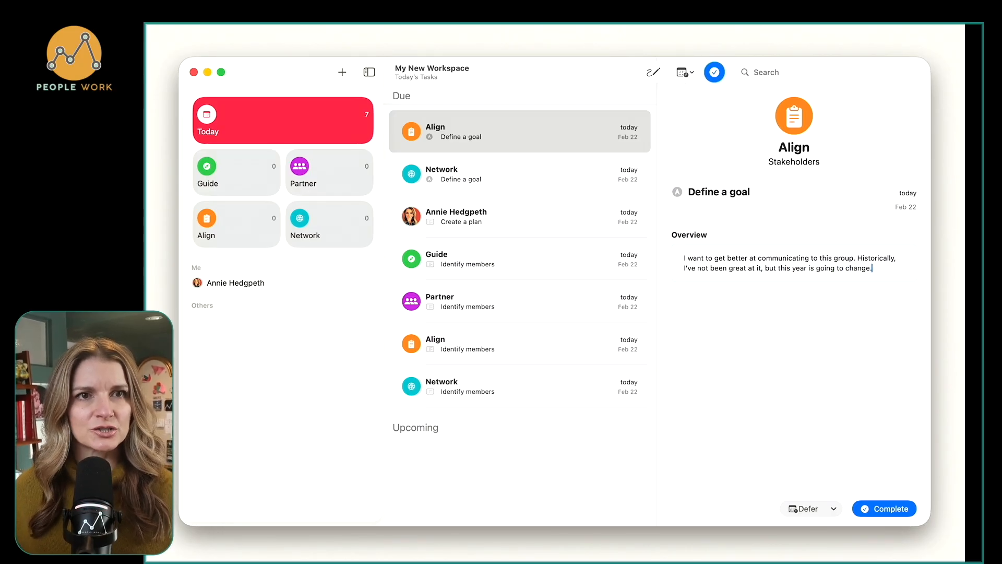
pyautogui.press('super+Return')
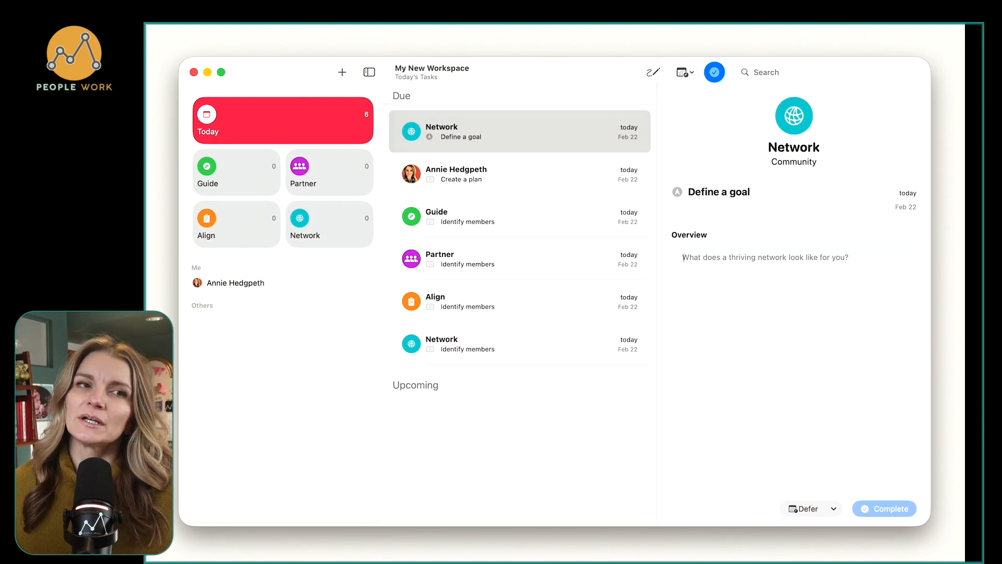
# Complete the Network goal with "I need to know more people on other teams.".
pyautogui.write('I n')
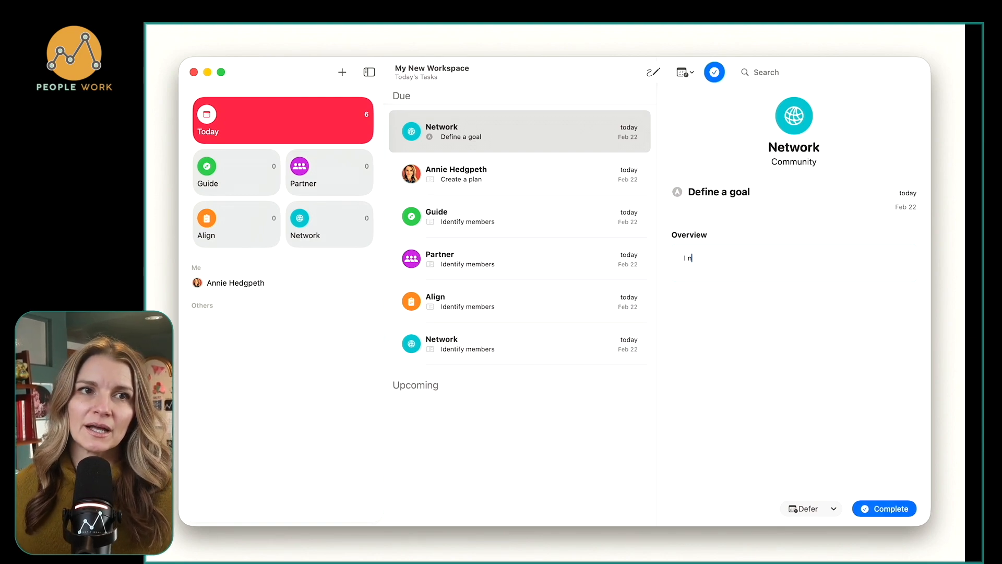
pyautogui.write('eed to k')
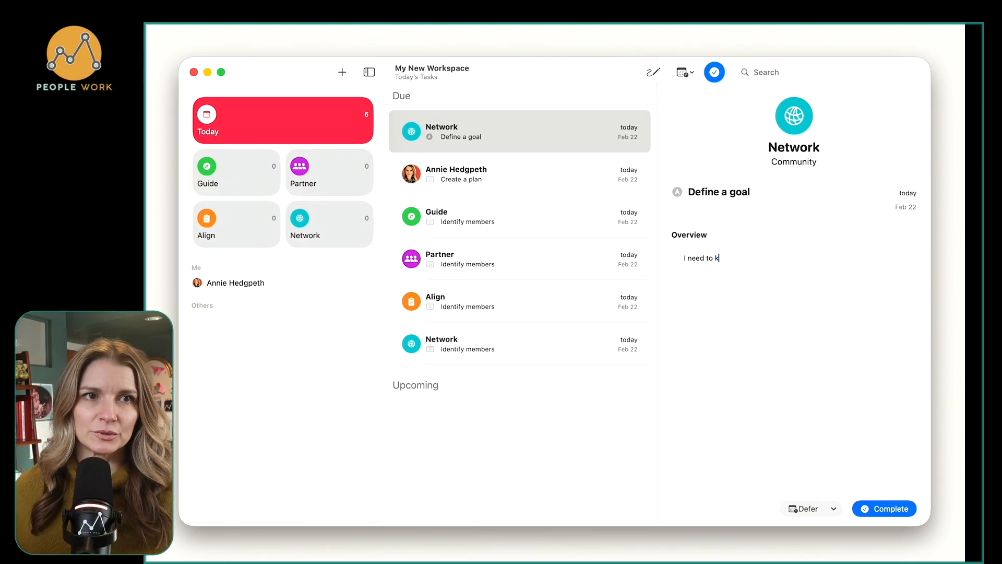
pyautogui.write('now more people ')
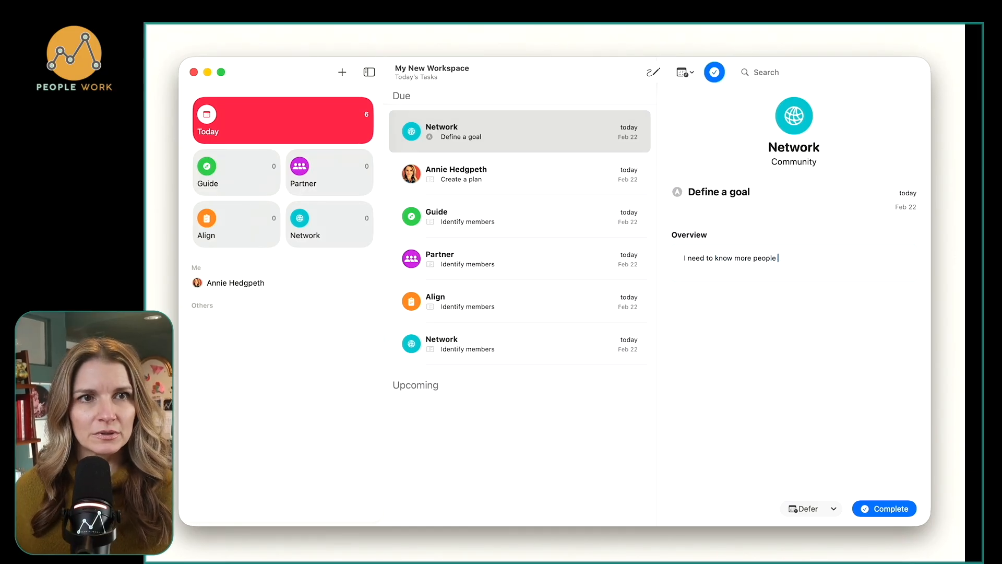
pyautogui.write('on other teams and')
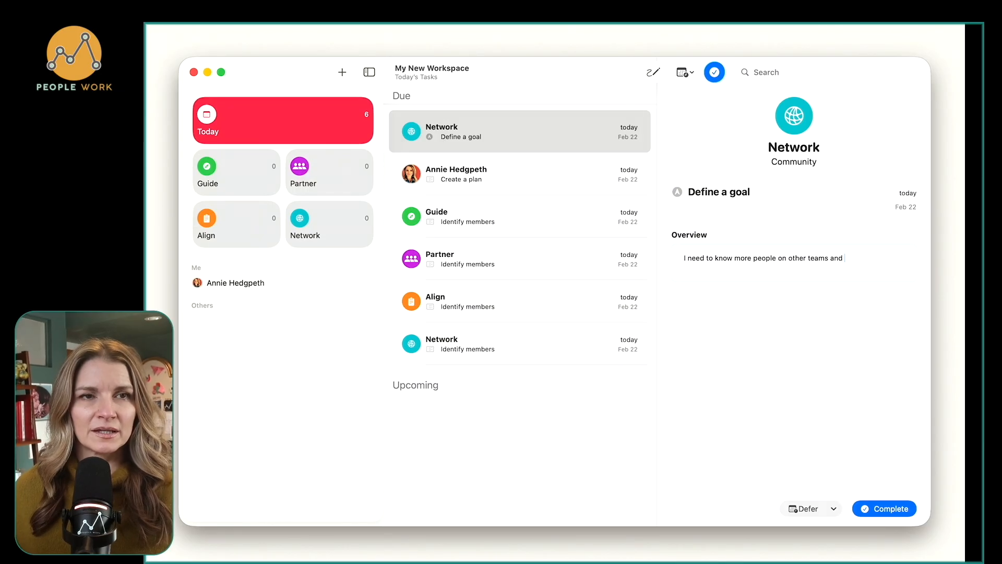
pyautogui.press('BackSpace')
pyautogui.press('BackSpace')
pyautogui.press('BackSpace')
pyautogui.press('BackSpace')
pyautogui.write('.')
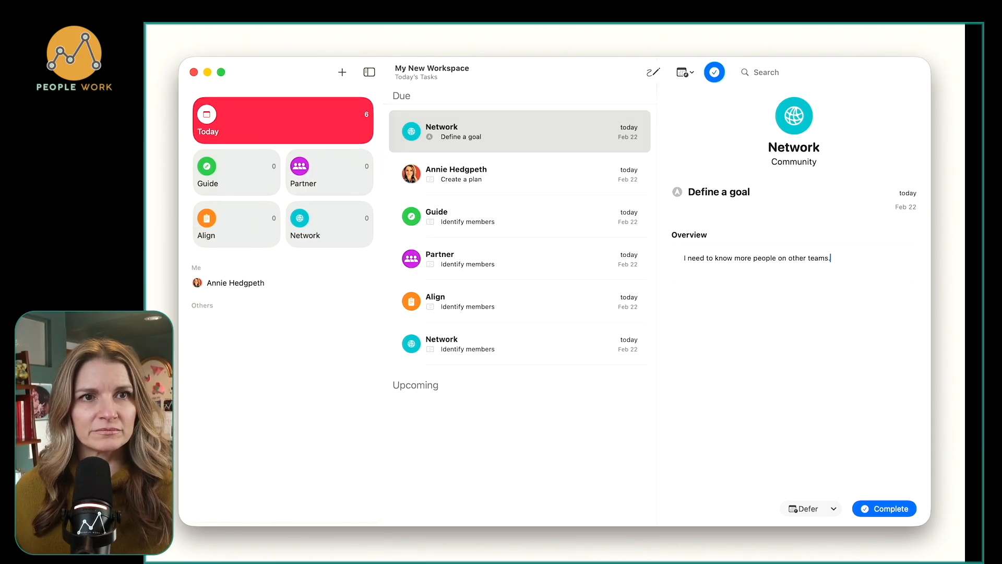
pyautogui.press('super+Return')
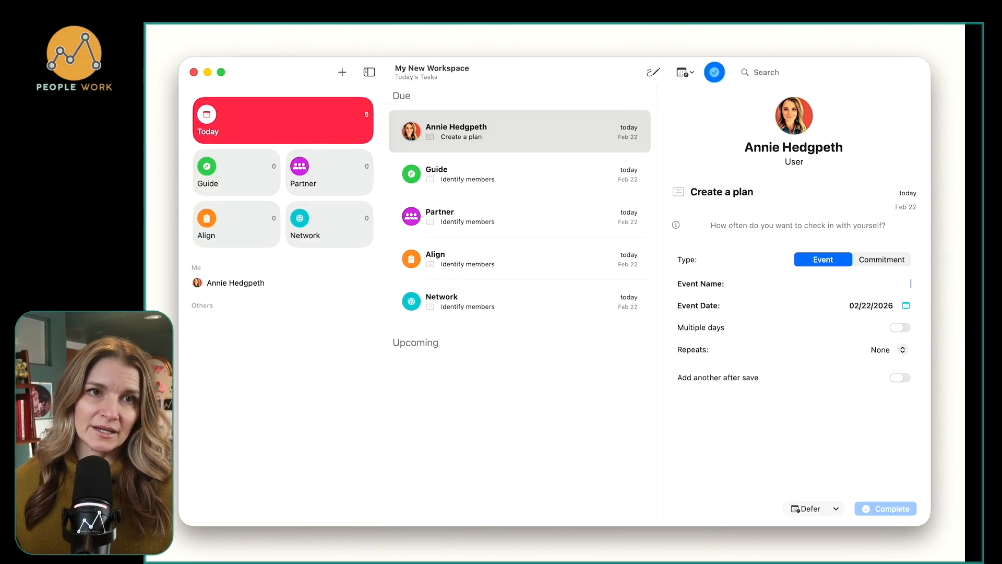
# Complete the user's own plan task with a weekly repeating event named "Weekly Review and Planning" dated 02/22/2026.
pyautogui.write('Weekly Review')
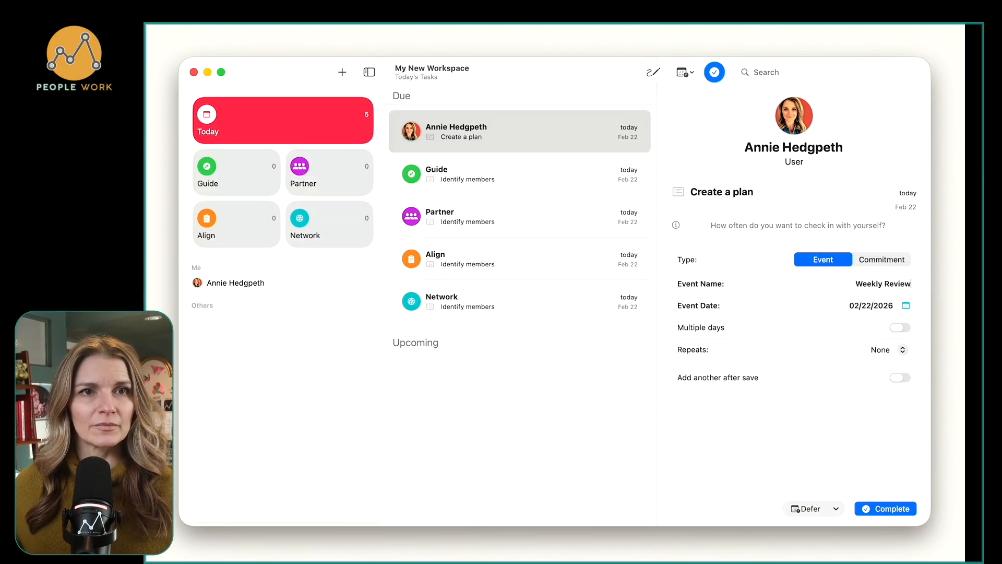
pyautogui.write(' and Planning')
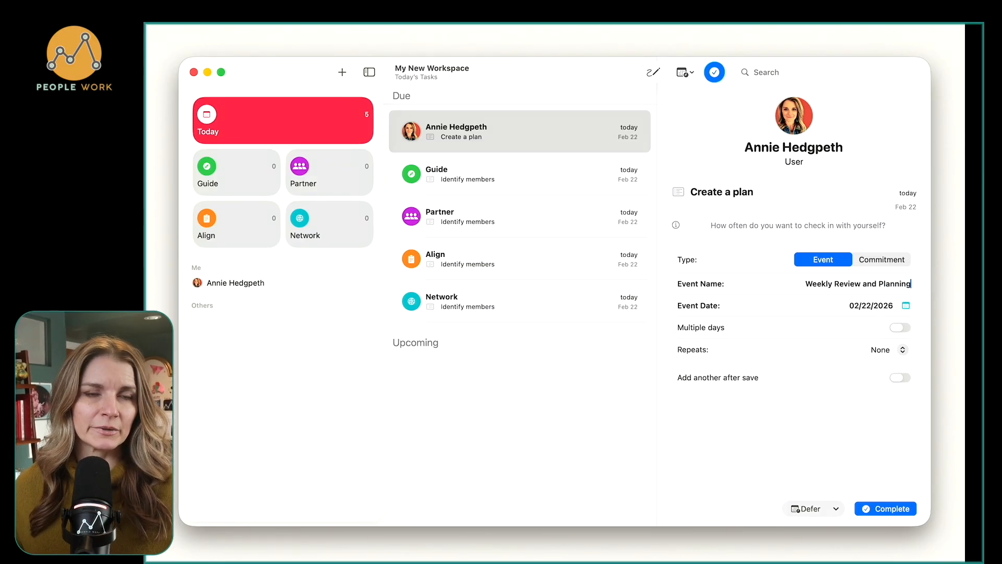
pyautogui.click(907, 307)
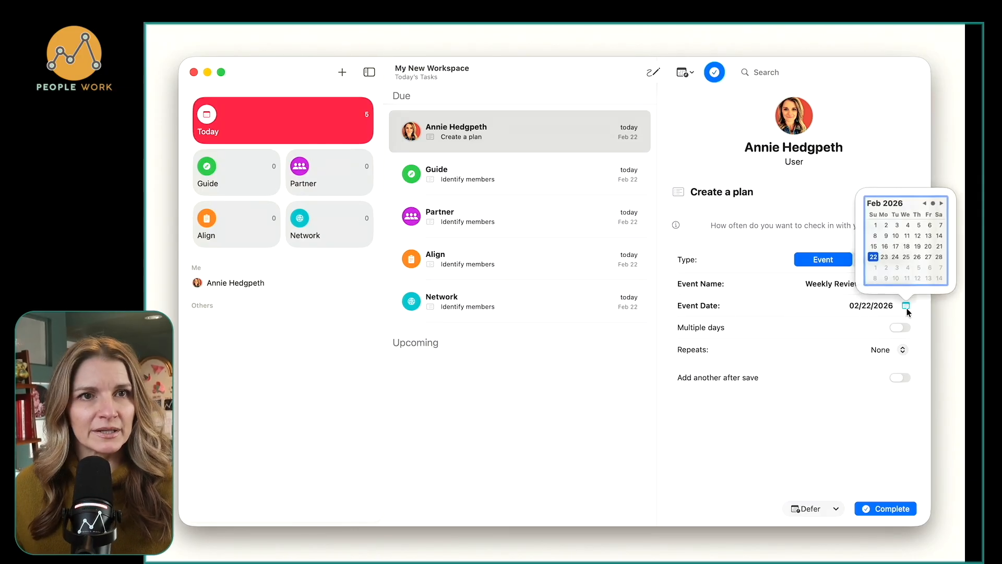
pyautogui.click(873, 258)
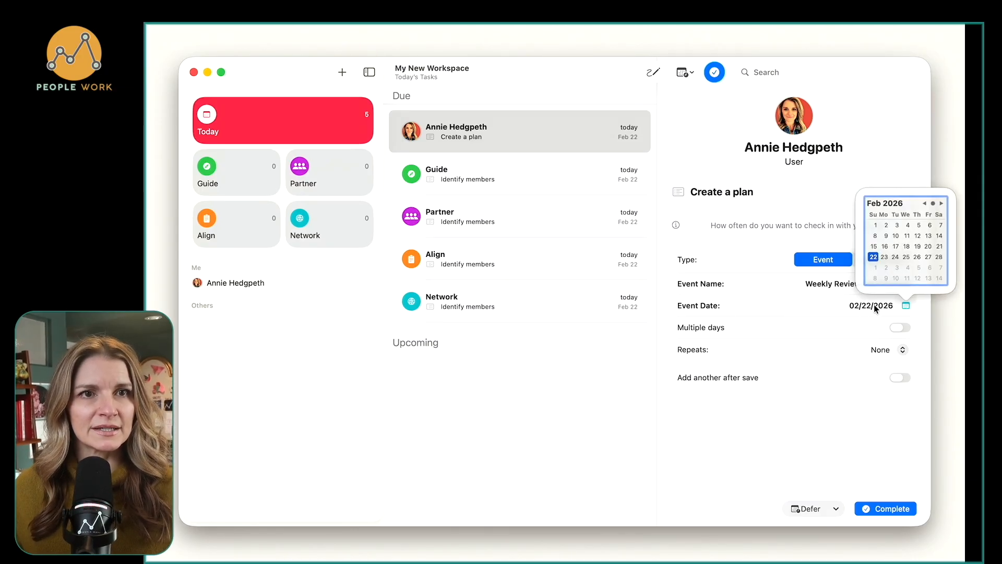
pyautogui.click(888, 350)
pyautogui.click(886, 375)
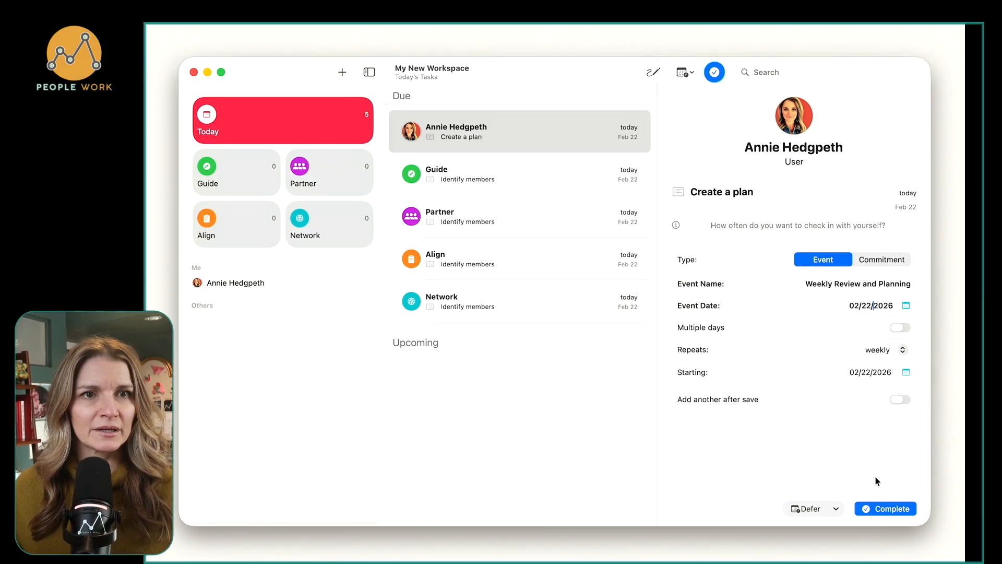
pyautogui.click(879, 516)
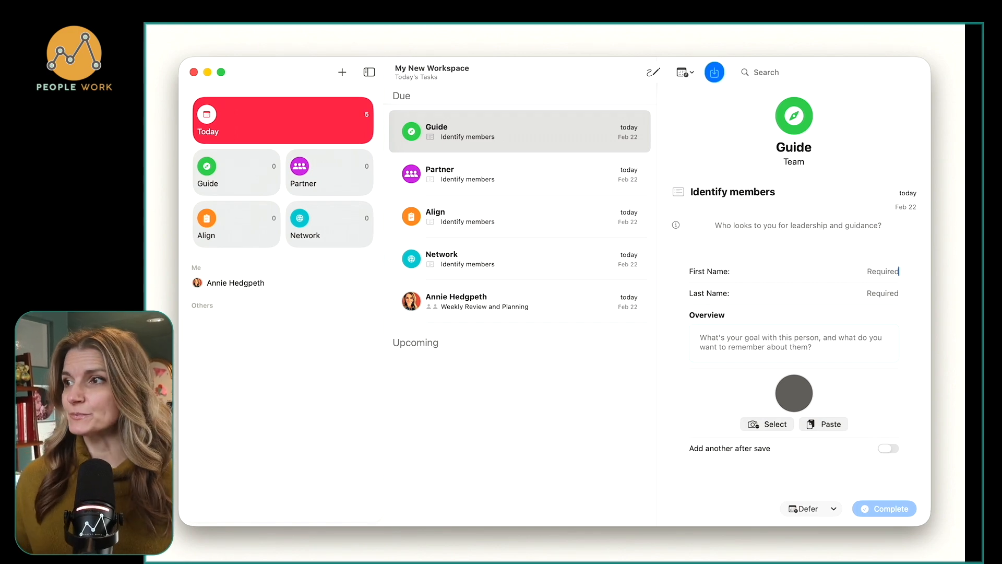
# Enter the team member's first and last name in the Guide group's Identify members task.
pyautogui.press('super+Tab')
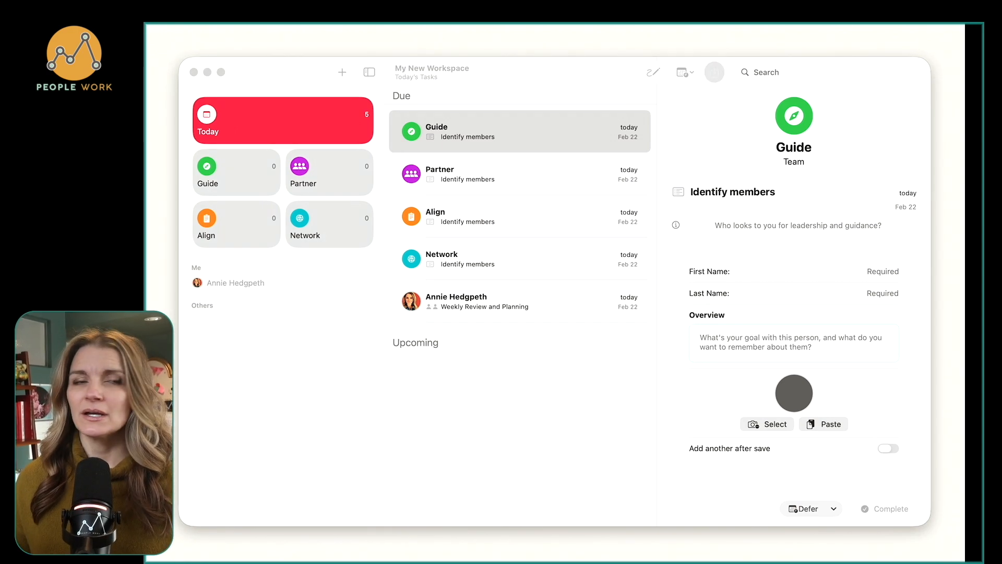
pyautogui.click(872, 273)
pyautogui.press('Tab')
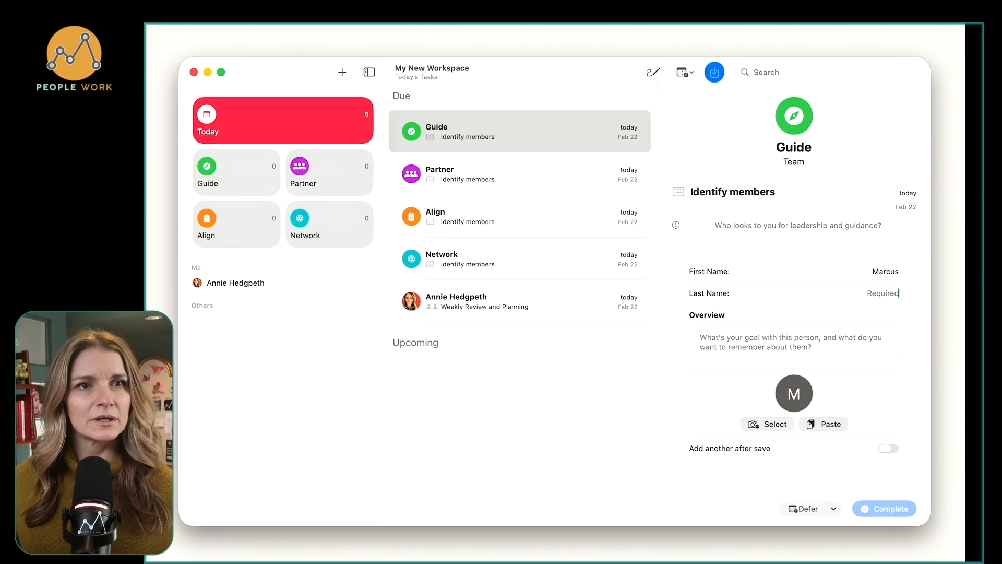
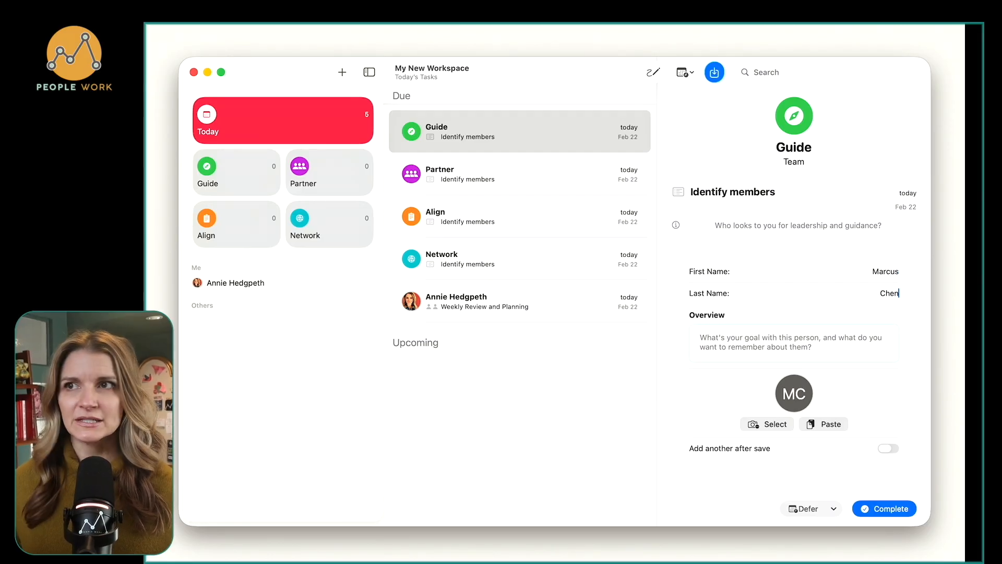
# Complete the task with overview "Grow him from junior to mid-level by Q3. Focus on owning features end-to-end, code review confidence, and presenting at team demos.".
pyautogui.press('super+Tab')
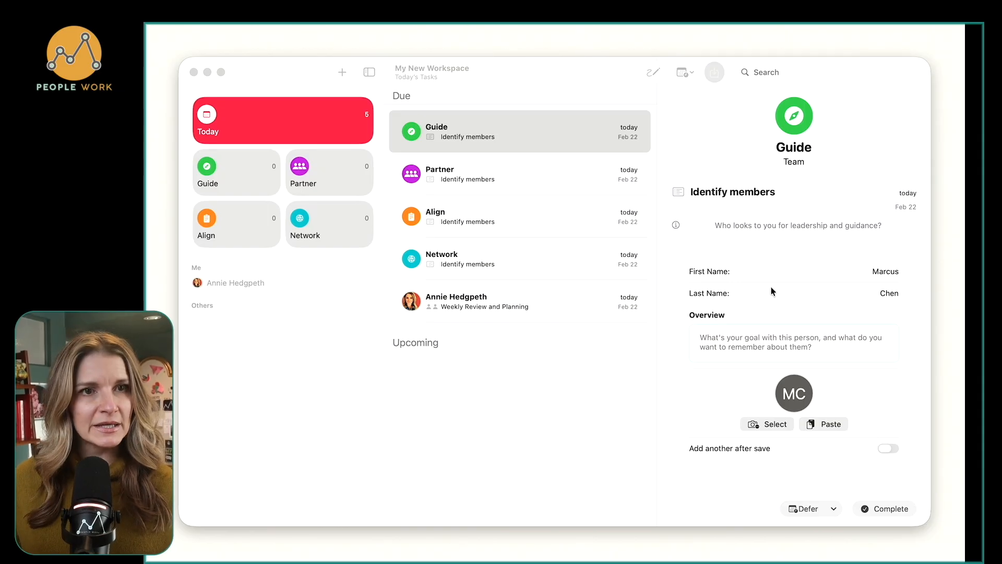
pyautogui.click(745, 337)
pyautogui.write('Grow him from junior to mid-level by Q3. Focus on owning features end-to-end, code review confidence, and presenting at team demos.')
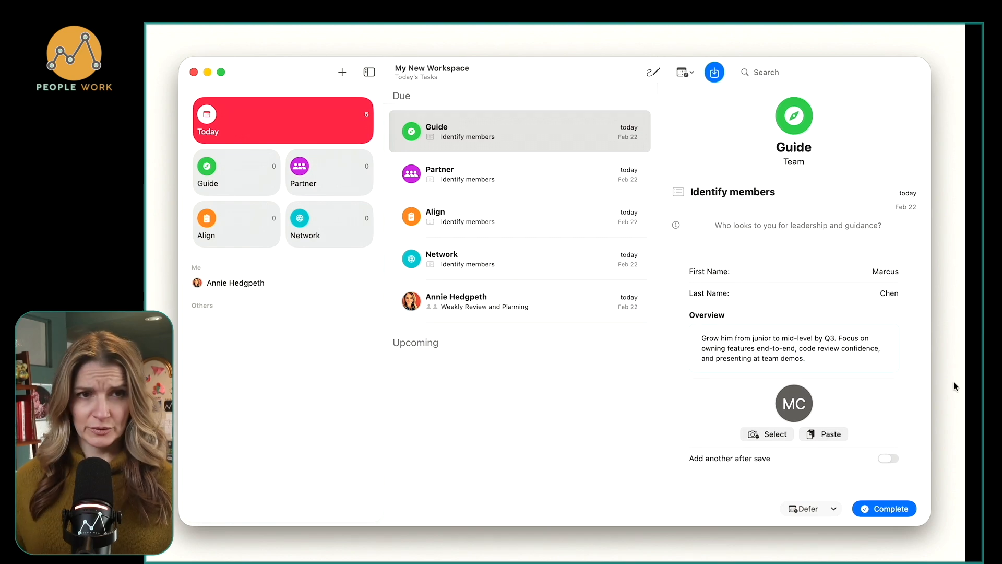
pyautogui.click(884, 509)
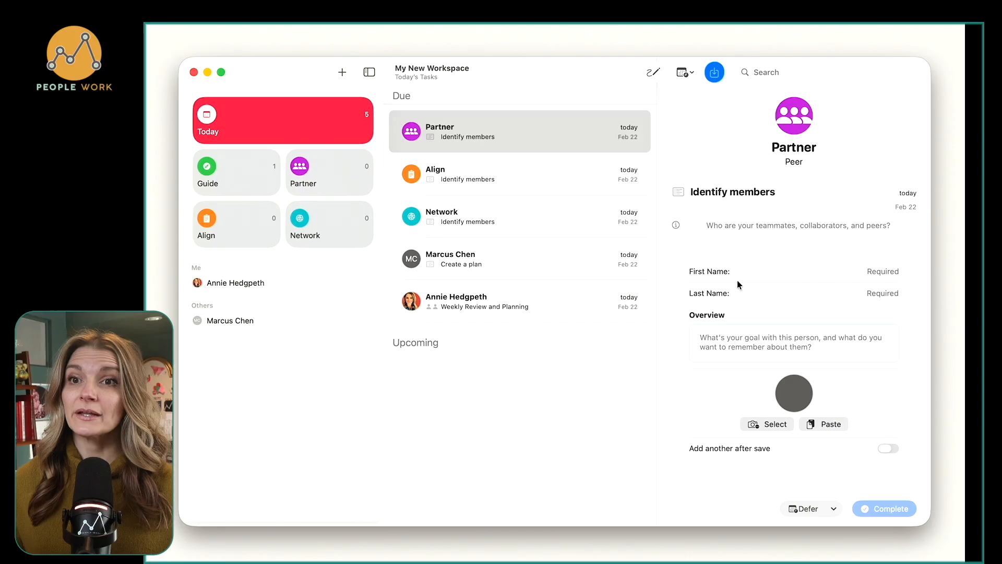
# Start a new contact in the Guide group and enter the second team member's first and last name.
pyautogui.click(231, 176)
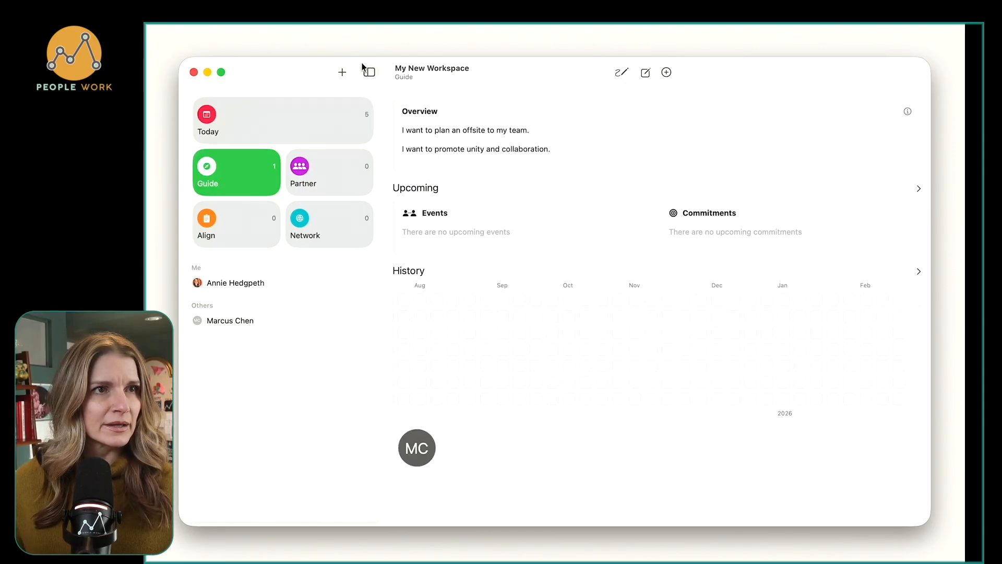
pyautogui.click(343, 72)
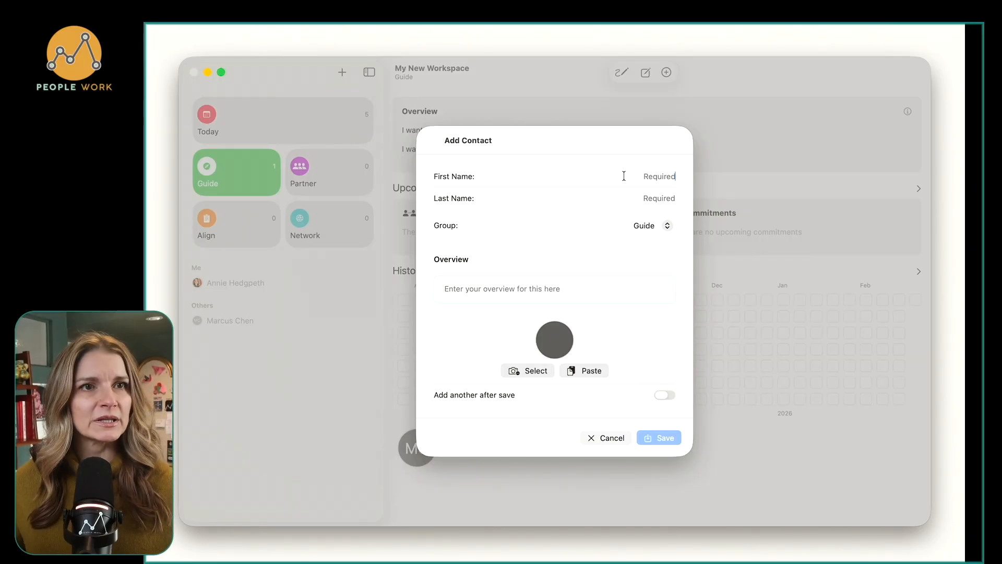
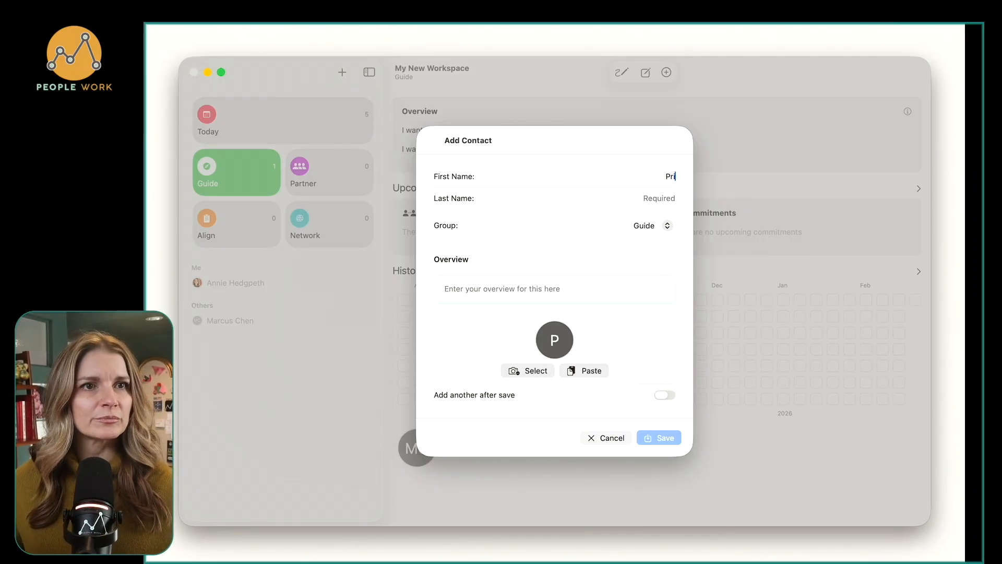
pyautogui.press('Tab')
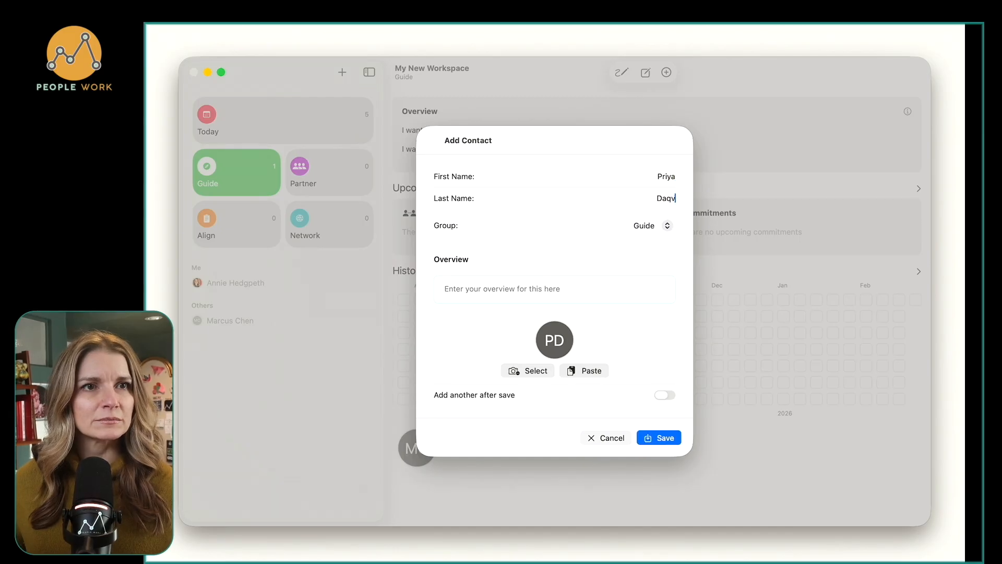
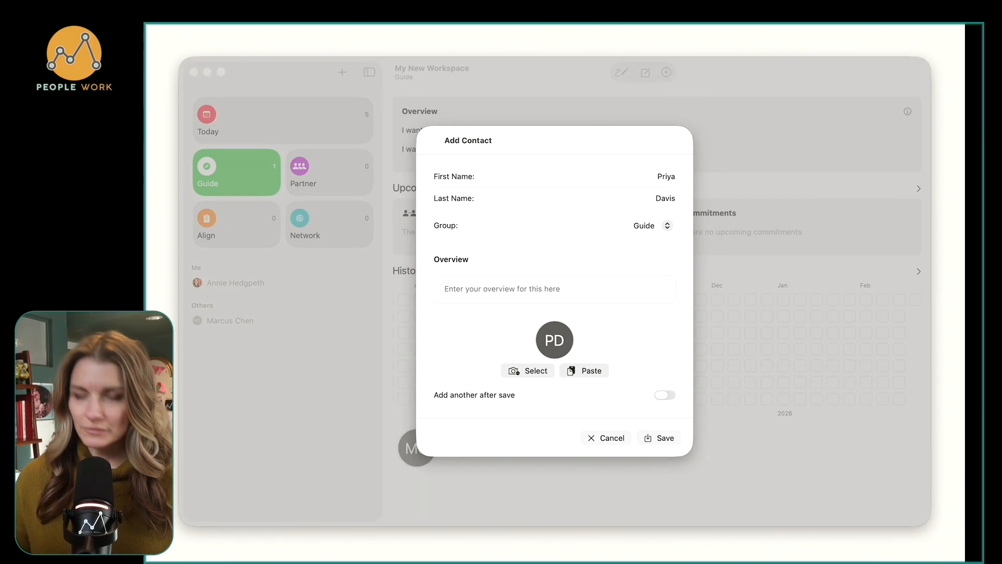
# Save the contact with overview "Support her path to design lead. Build cross-team influence, start mentoring junior designers, and drive design system adoption.".
pyautogui.click(496, 290)
pyautogui.write('Support her path to design lead. Build cross-team influence, start mentoring junior designers, and drive design system adoption.')
pyautogui.press('BackSpace')
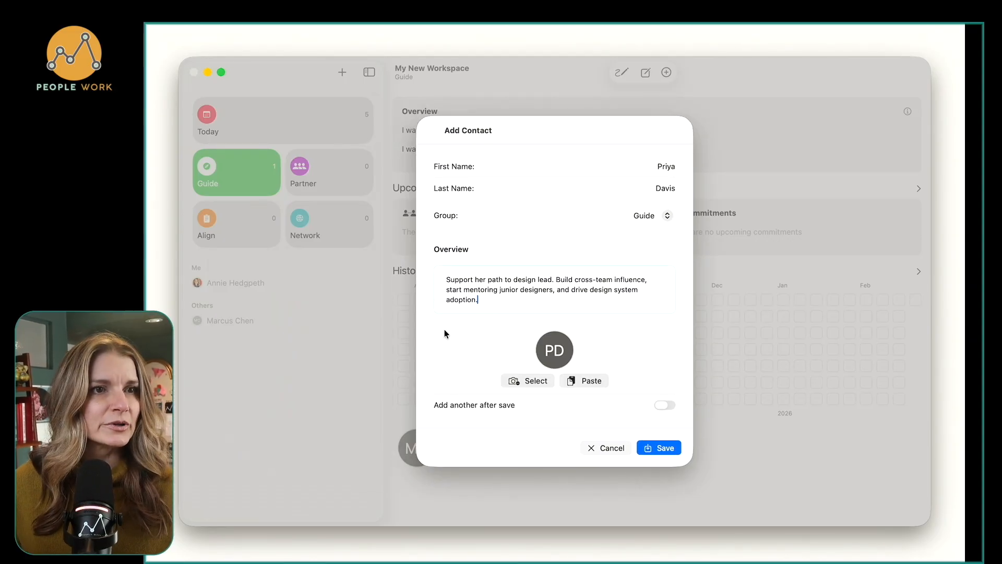
pyautogui.click(651, 449)
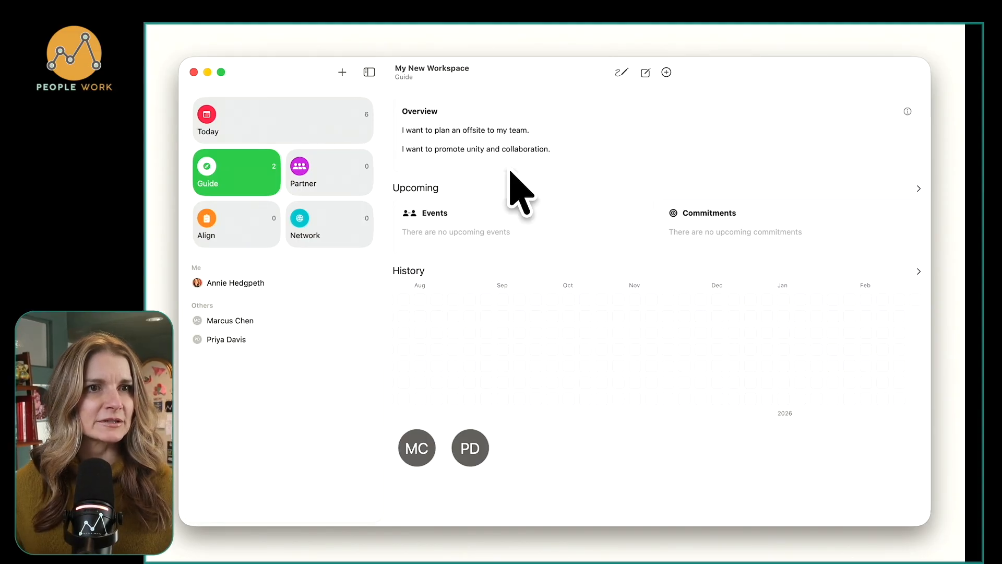
# Enter the peer's first and last name in the Partner group's Identify members task.
pyautogui.click(304, 136)
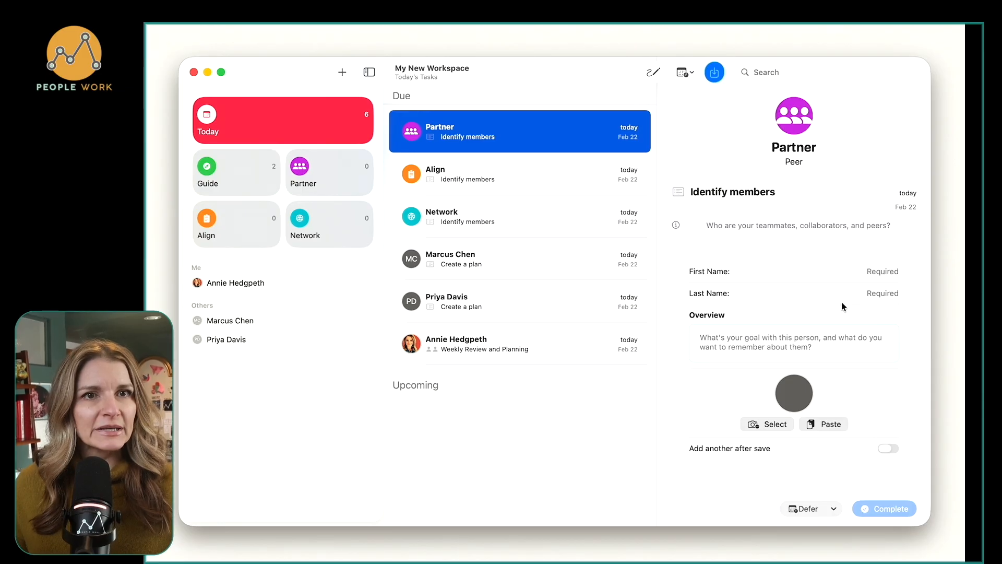
pyautogui.click(876, 274)
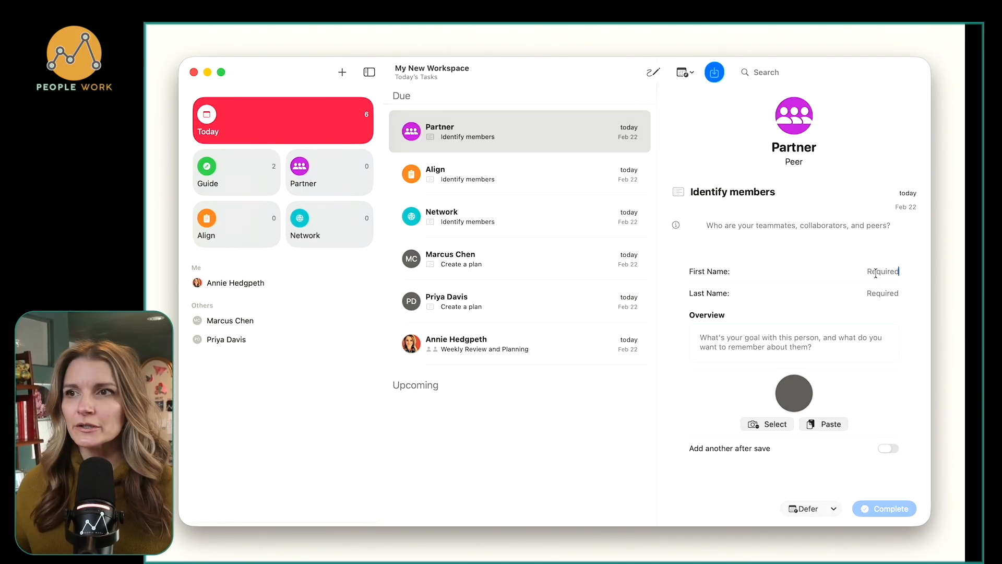
pyautogui.press('Tab')
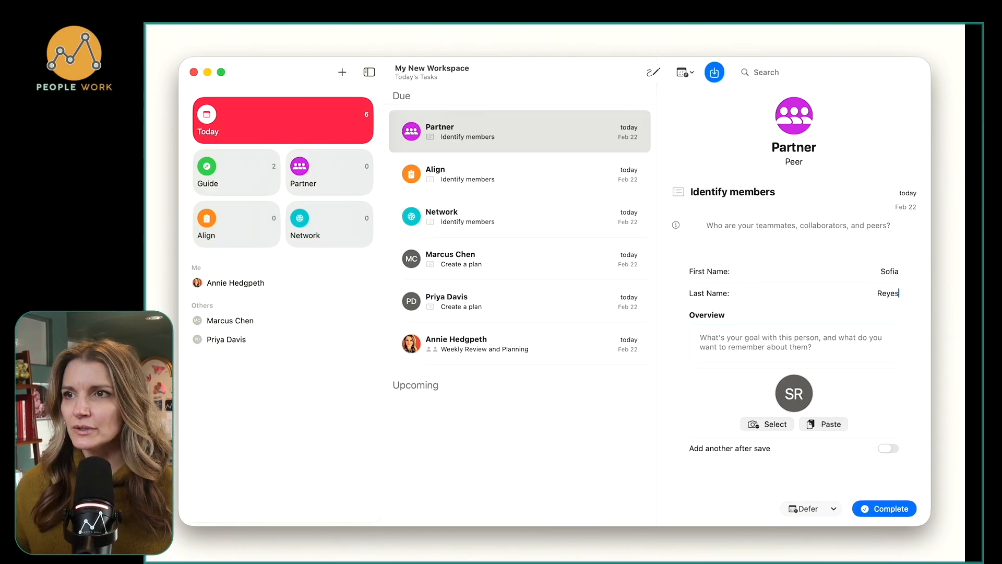
# Set the overview to "Tighten collaboration on shared services and API contracts. Align on design patterns and reduce friction in code reviews.".
pyautogui.press('super+Tab')
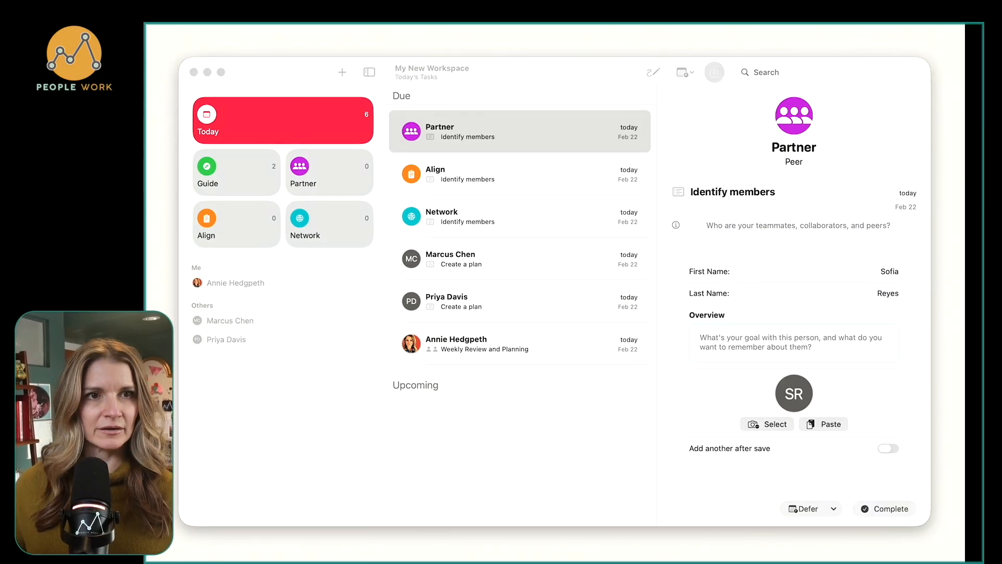
pyautogui.press('super+Tab')
pyautogui.click(740, 336)
pyautogui.write('Tighten collaboration on shared services and API contracts. Align on design patterns and reduce friction in code reviews.')
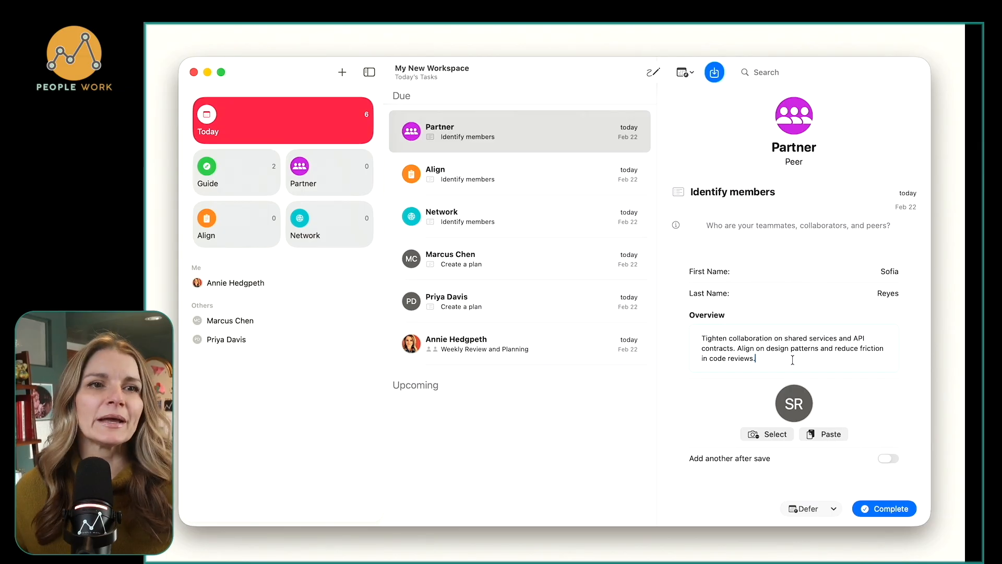
# Add a second overview paragraph saying that the Guide group's second member loves coffee and coffee chats, and complete the Partner task.
pyautogui.press('Return')
pyautogui.press('Return')
pyautogui.write('Pri')
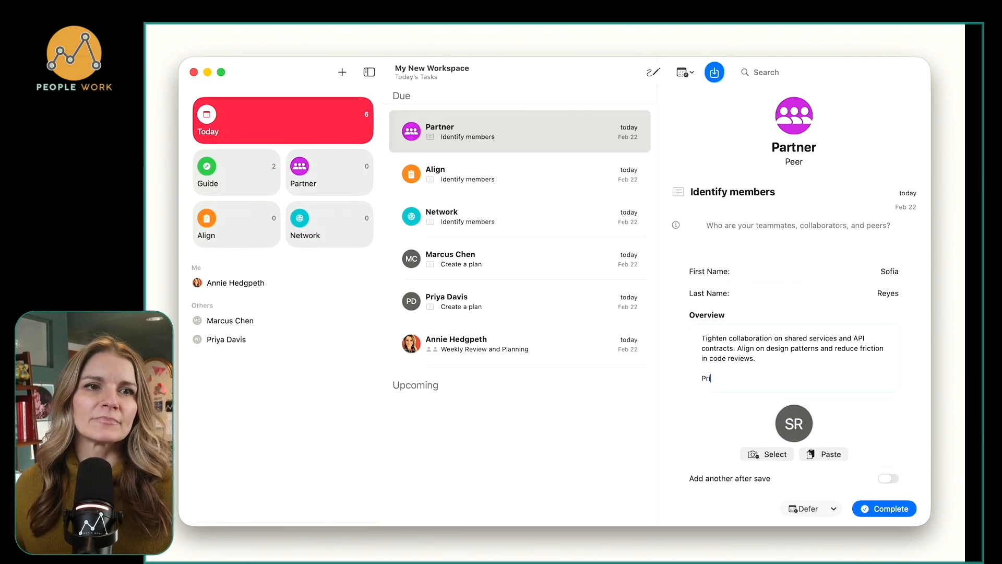
pyautogui.write('ya ')
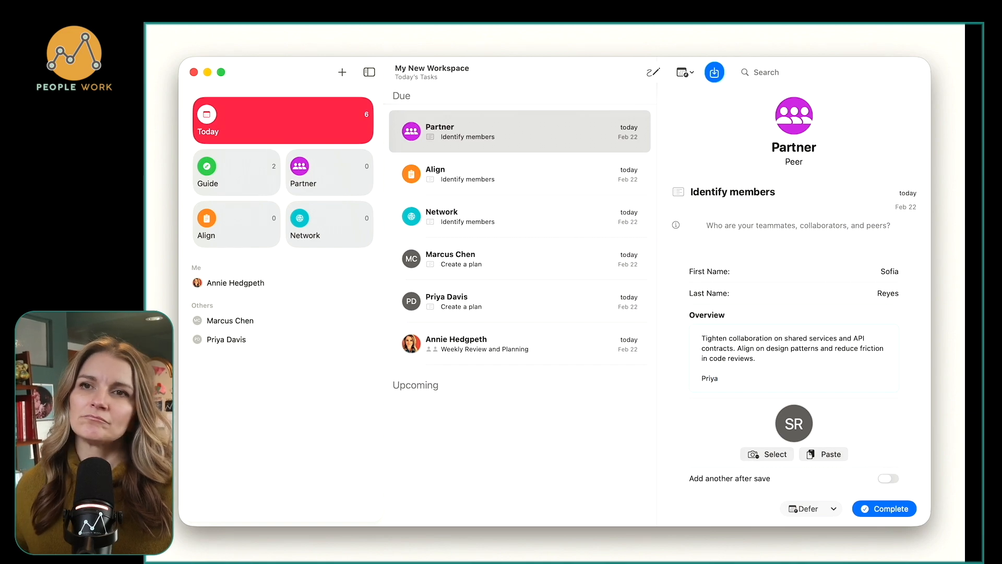
pyautogui.write('loves ')
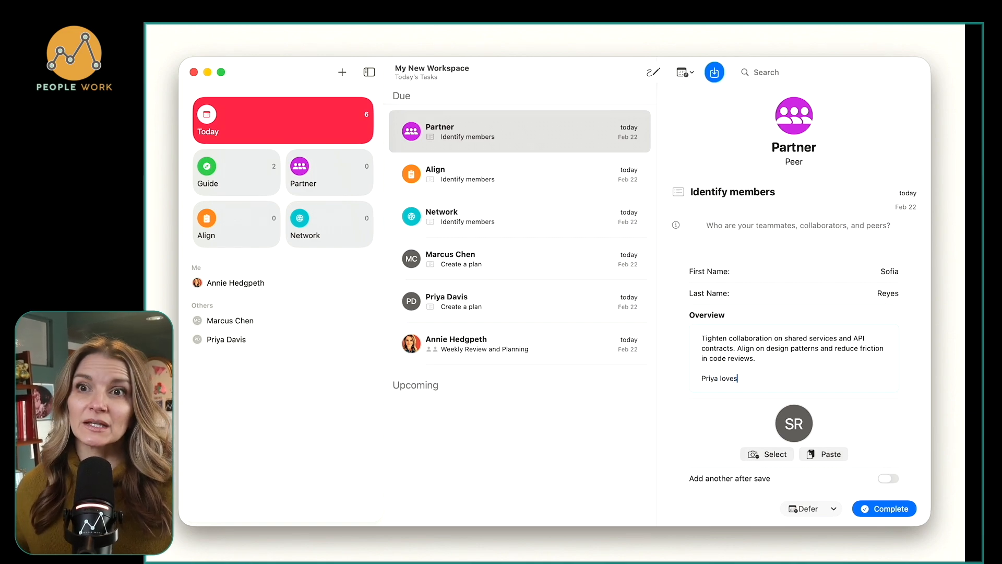
pyautogui.write('coffee')
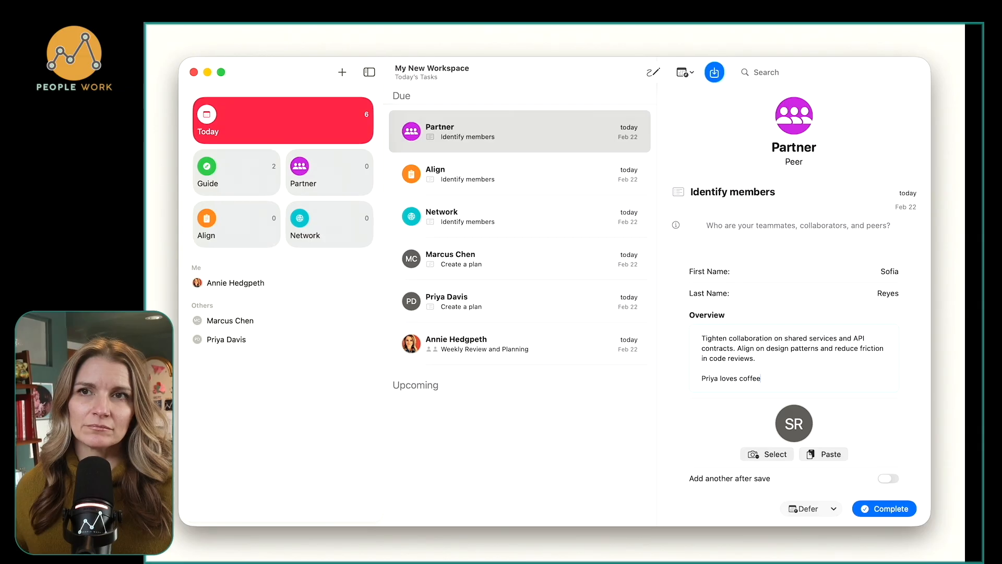
pyautogui.write(' adn')
pyautogui.press('BackSpace')
pyautogui.press('BackSpace')
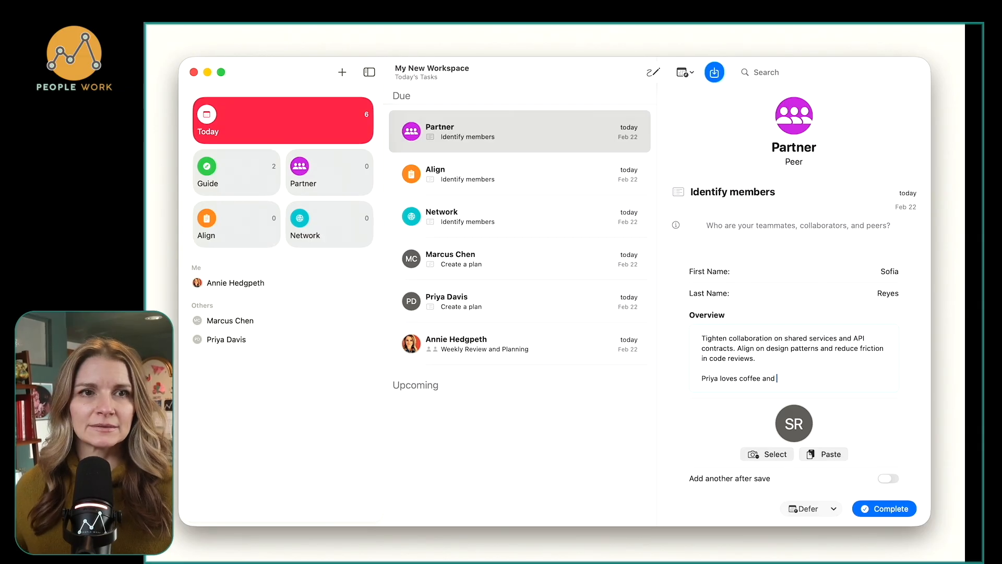
pyautogui.write('nd coffee chats.')
pyautogui.press('super+s')
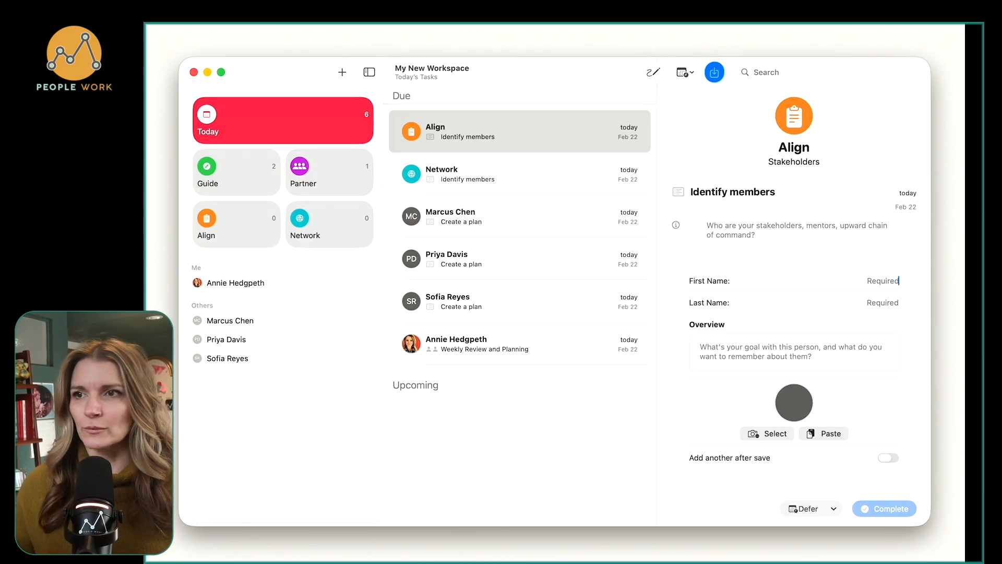
# Enter the stakeholder's first and last name in the Align group's Identify members task.
pyautogui.write('DAvi')
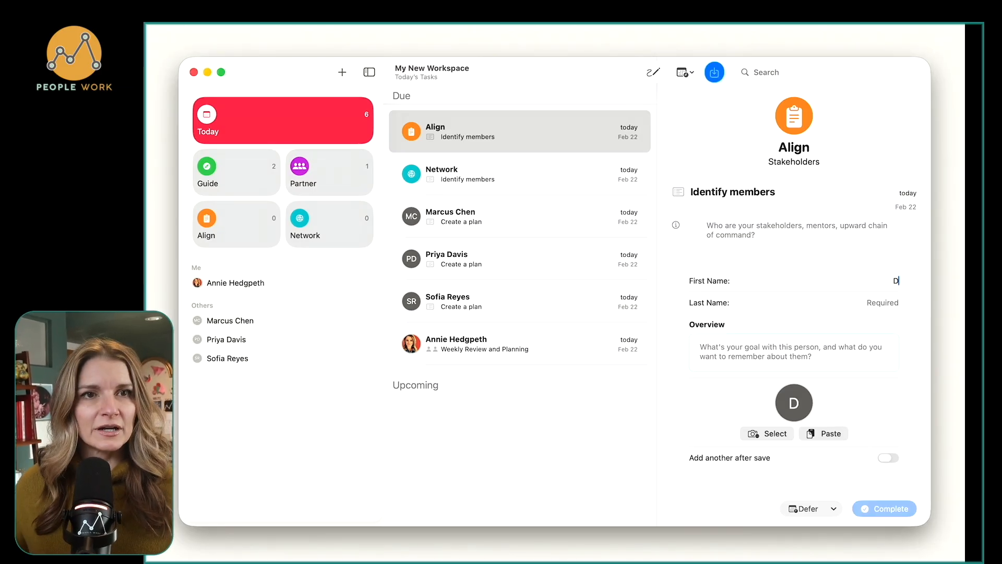
pyautogui.press('BackSpace')
pyautogui.press('BackSpace')
pyautogui.press('BackSpace')
pyautogui.press('Tab')
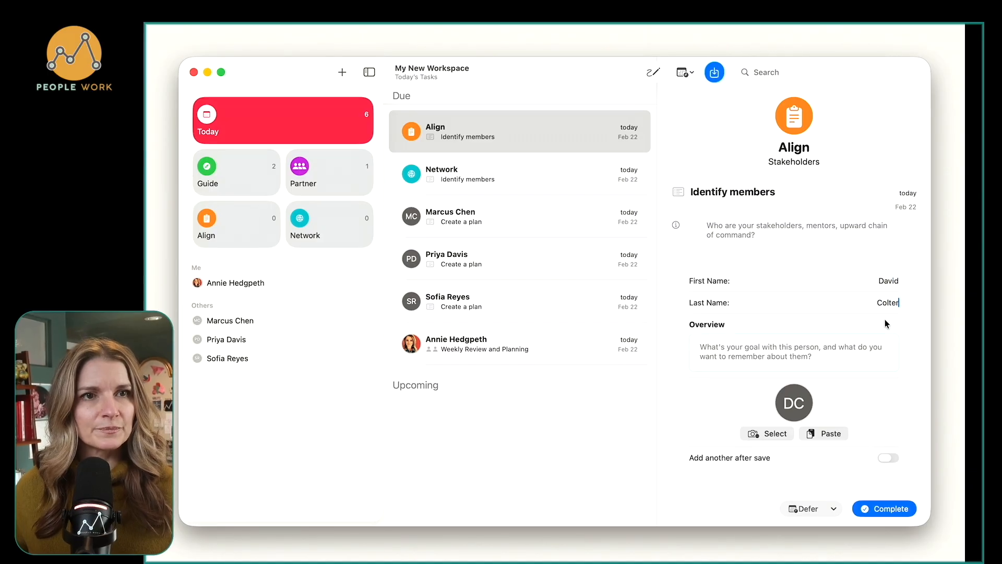
# Complete the Align task with overview "Build trust by surfacing risks early and framing updates in business outcomes. Keep him aligned on roadmap trade-offs and team capacity.".
pyautogui.click(775, 347)
pyautogui.write('Build trust by surfacing risks early and framing updates in business outcomes. Keep him aligned on roadmap trade-offs and team capacity.')
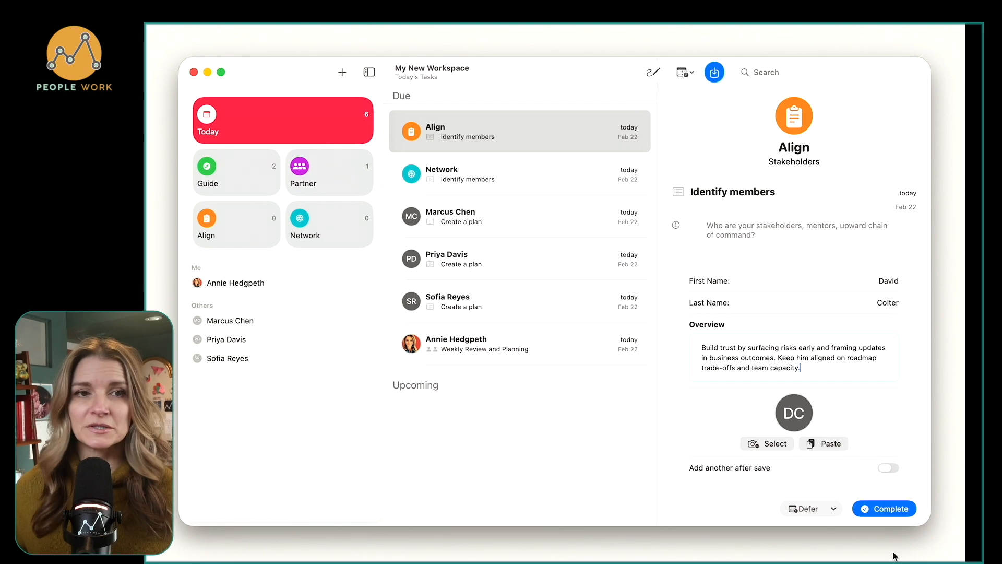
pyautogui.click(884, 513)
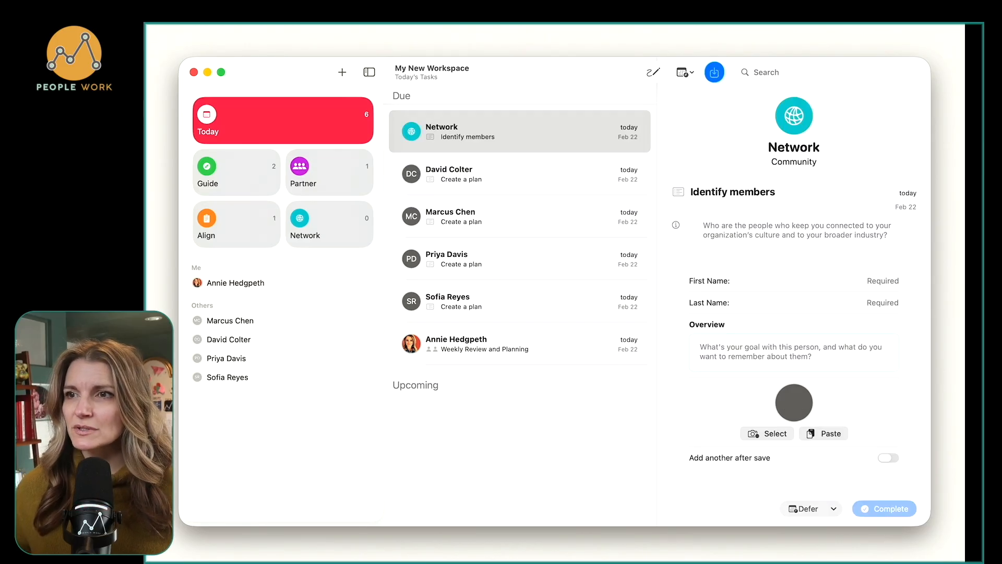
# Set the Network member's overview to "Maintain a warm cross-team connection. Go-to for deployment questions, good pulse on engineering culture. Monthly coffee chats.".
pyautogui.press('super+Tab')
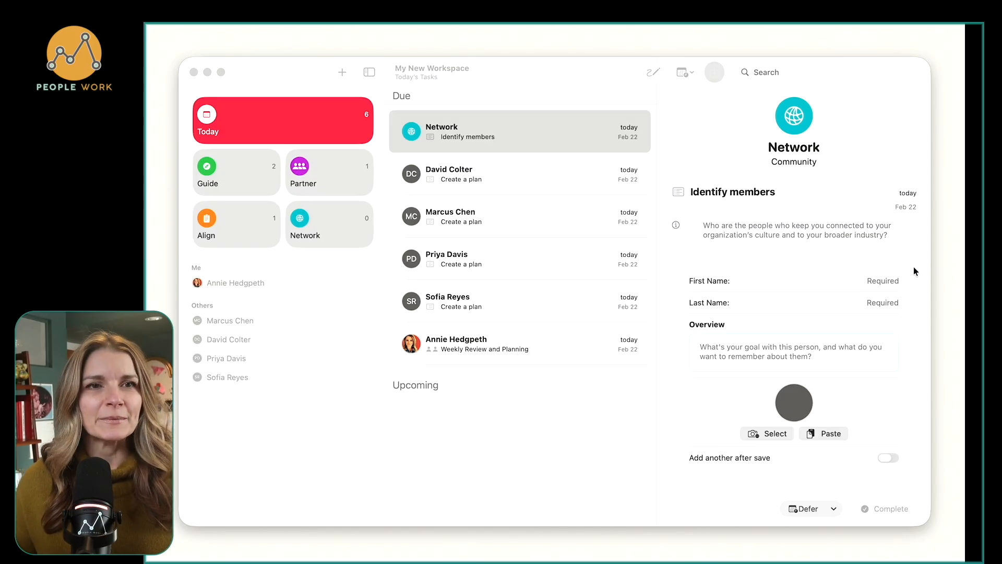
pyautogui.click(785, 347)
pyautogui.write('Maintain a warm cross-team connection. Go-to for deployment questions, good pulse on engineering culture. Monthly coffee chats.')
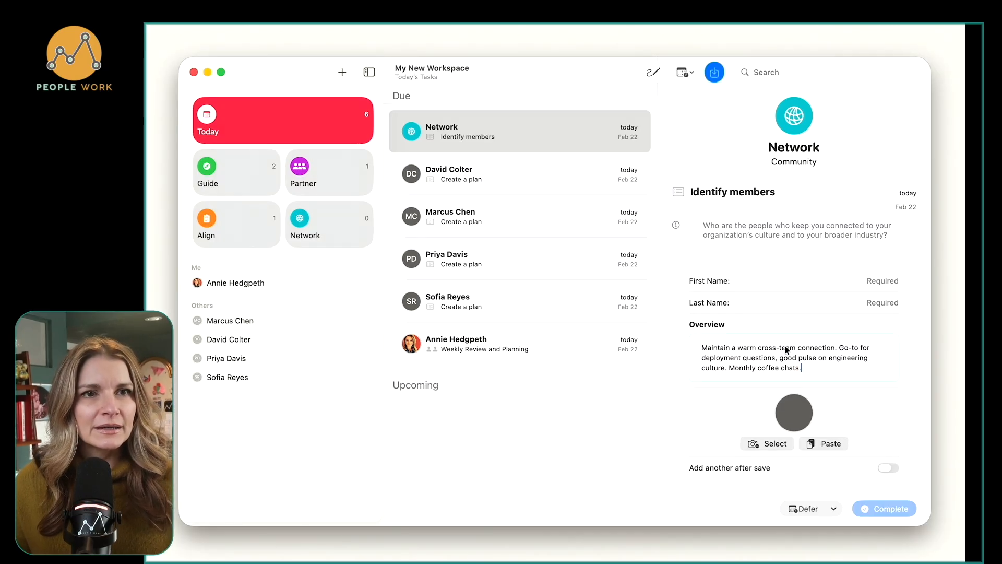
# Enter the community contact's first and last name and complete the Network group's Identify members task.
pyautogui.click(883, 282)
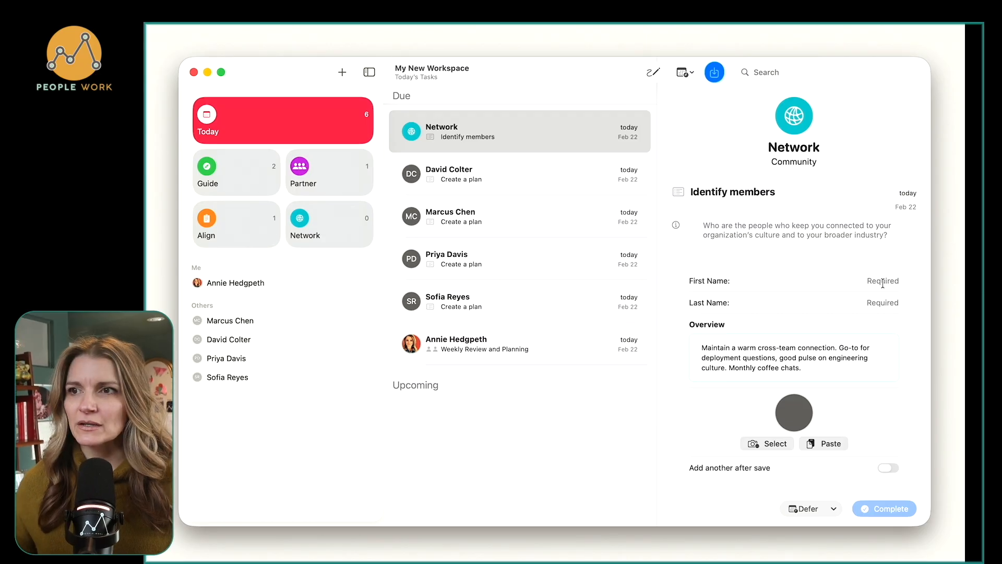
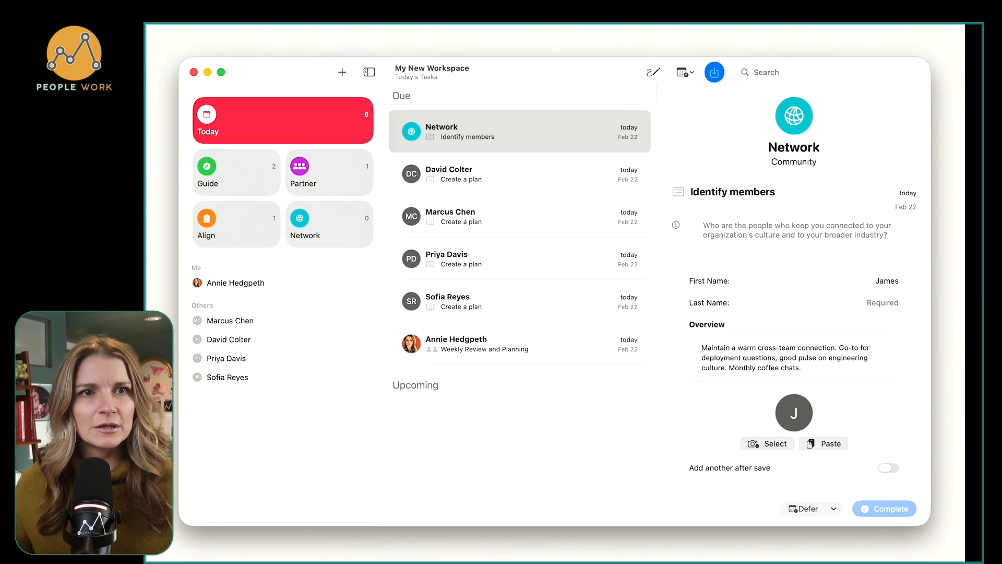
pyautogui.press('Tab')
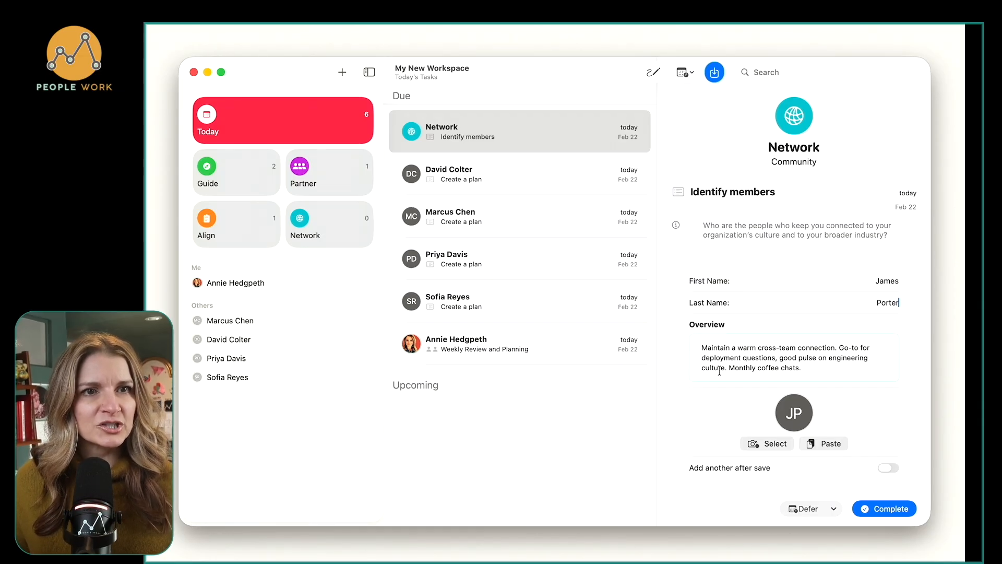
pyautogui.click(809, 370)
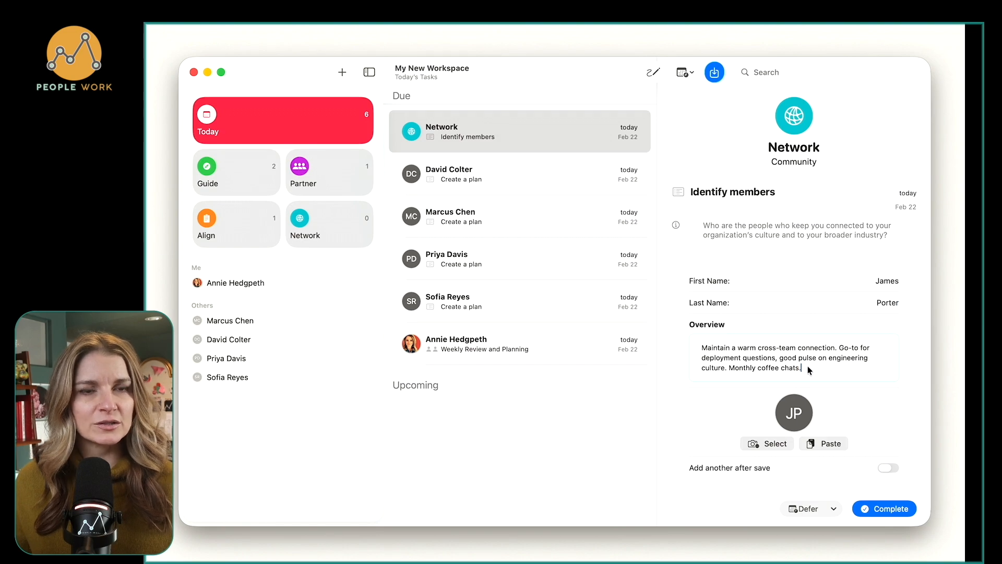
pyautogui.click(885, 509)
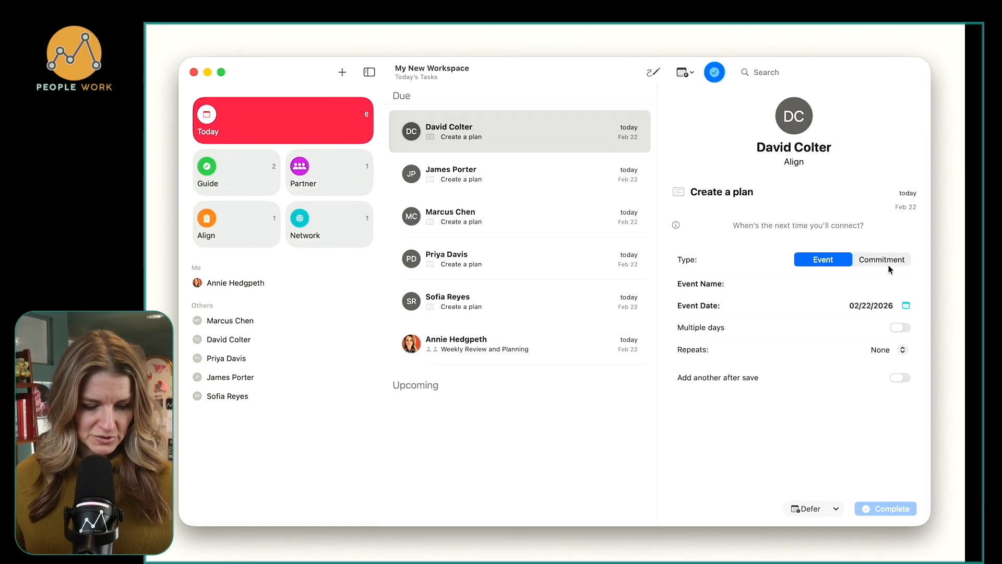
# Complete the Align stakeholder's Create a plan task with an event named "Project update" on 02/25/2026, repeating every 3 months.
pyautogui.write('Project update')
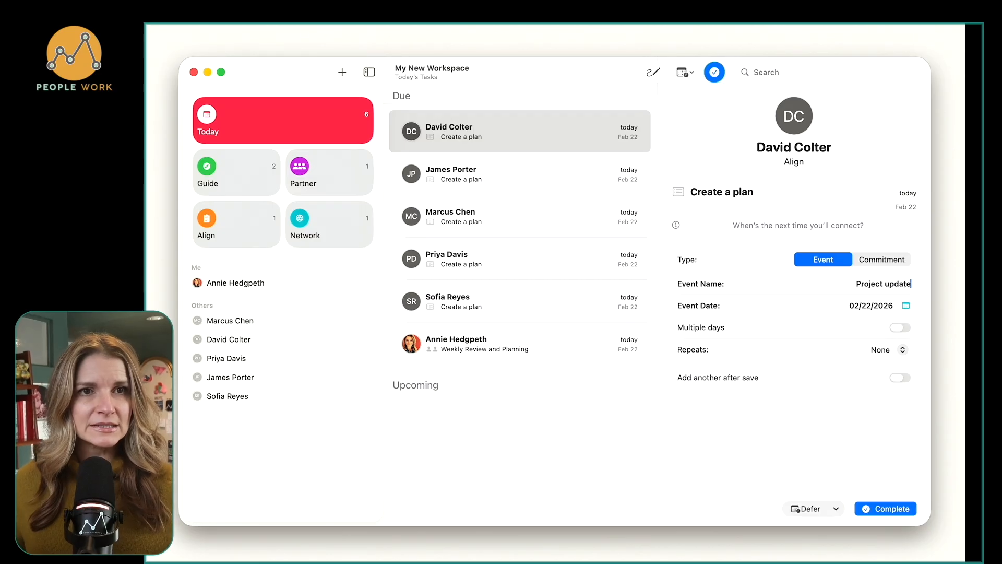
pyautogui.click(905, 306)
pyautogui.click(906, 257)
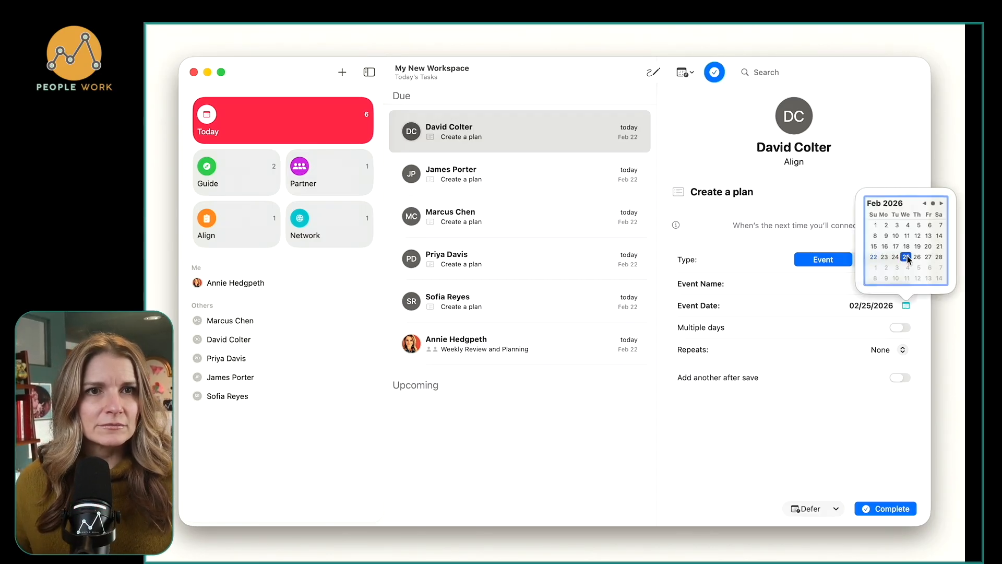
pyautogui.click(899, 355)
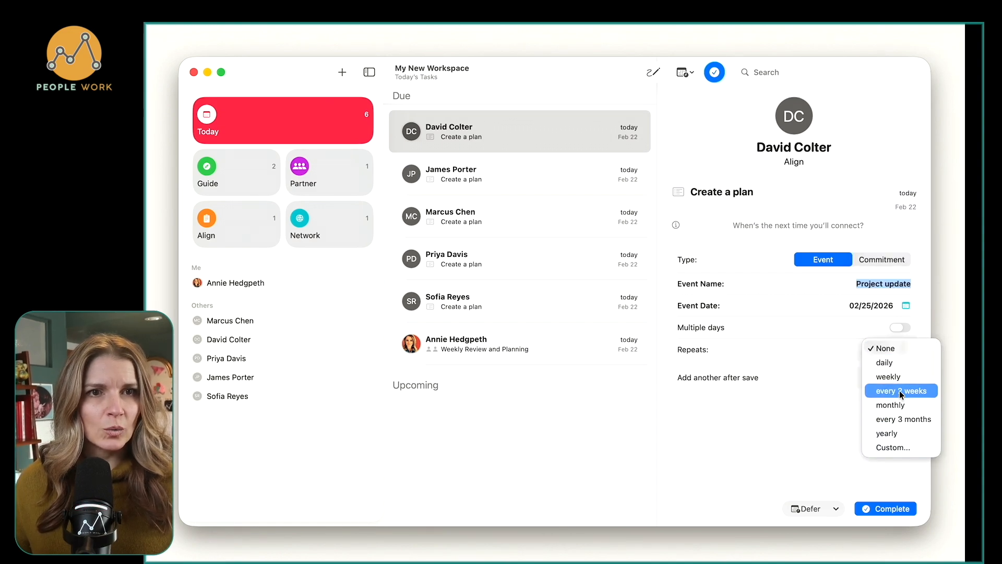
pyautogui.click(903, 419)
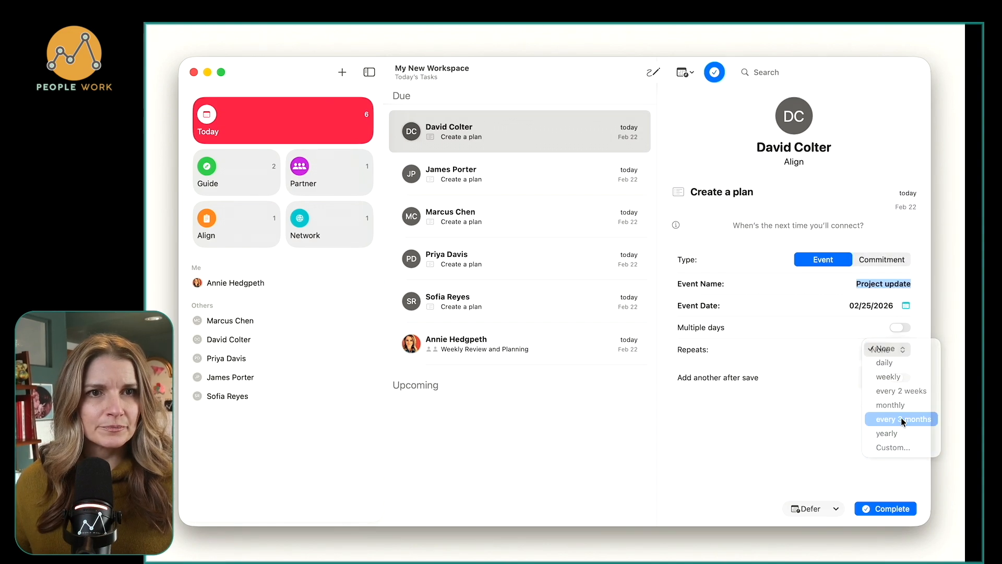
pyautogui.click(892, 510)
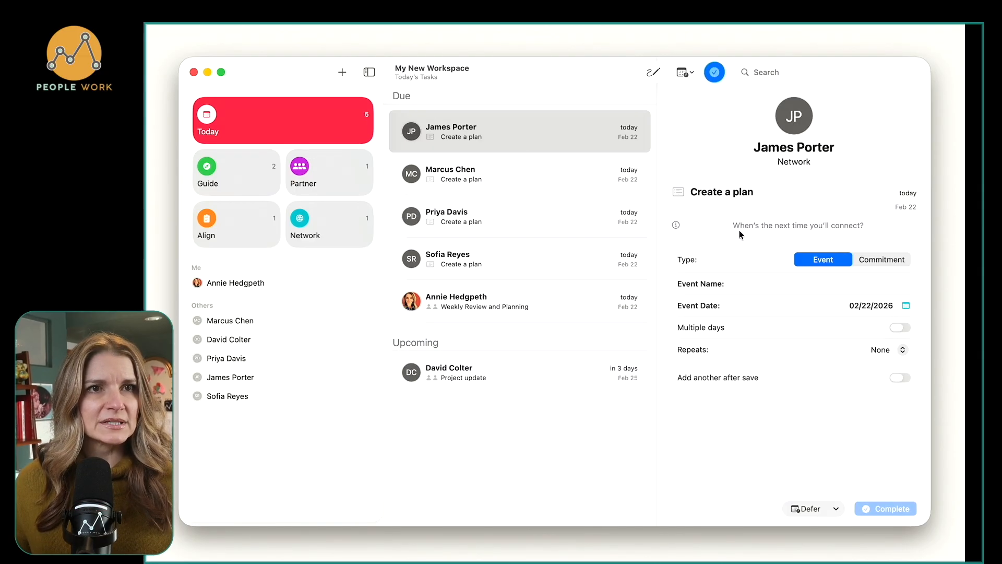
# Complete the Network contact's Create a plan task with a commitment named "DM about going to get coffee" dated 02/23/2026.
pyautogui.click(890, 261)
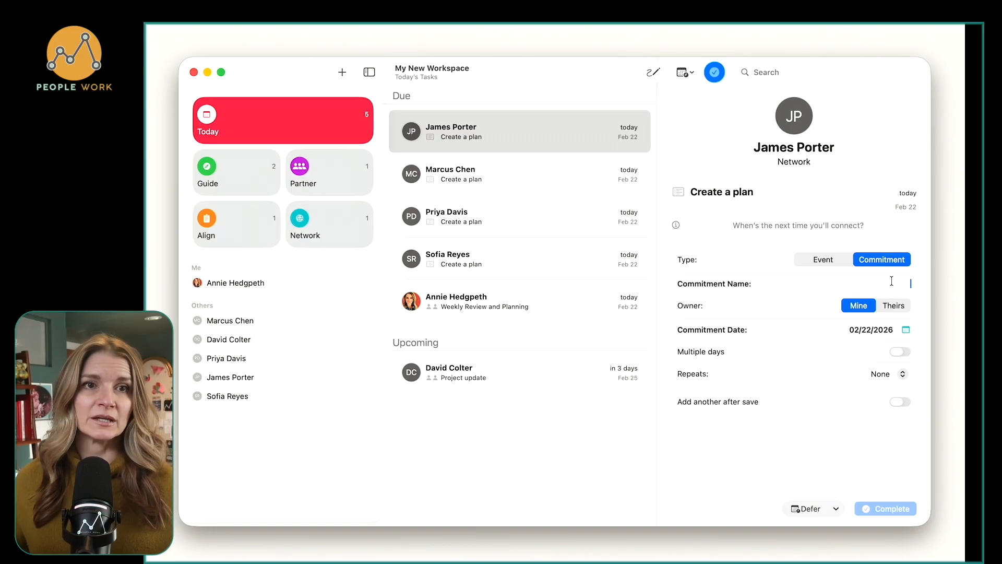
pyautogui.write('DM')
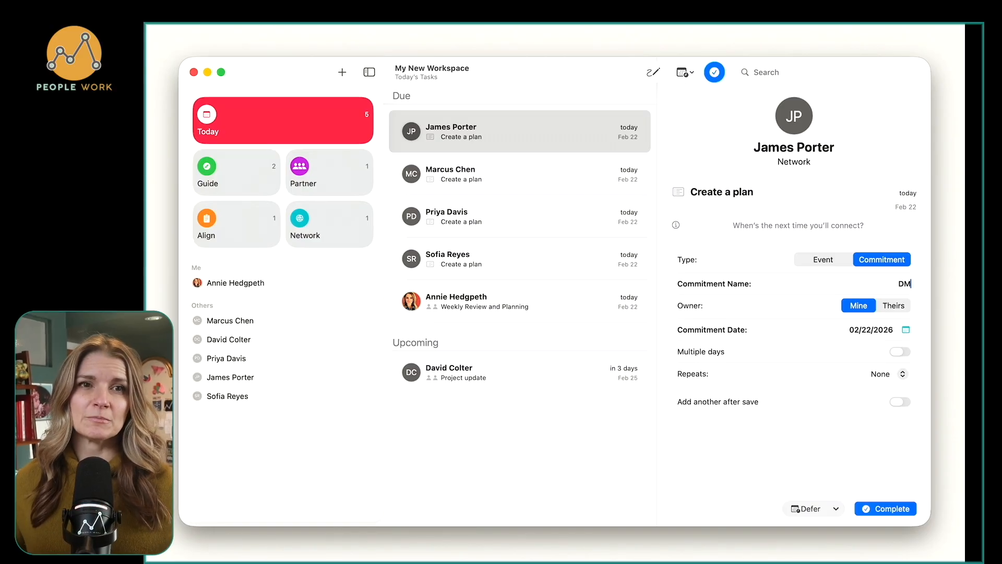
pyautogui.write(' about going to get')
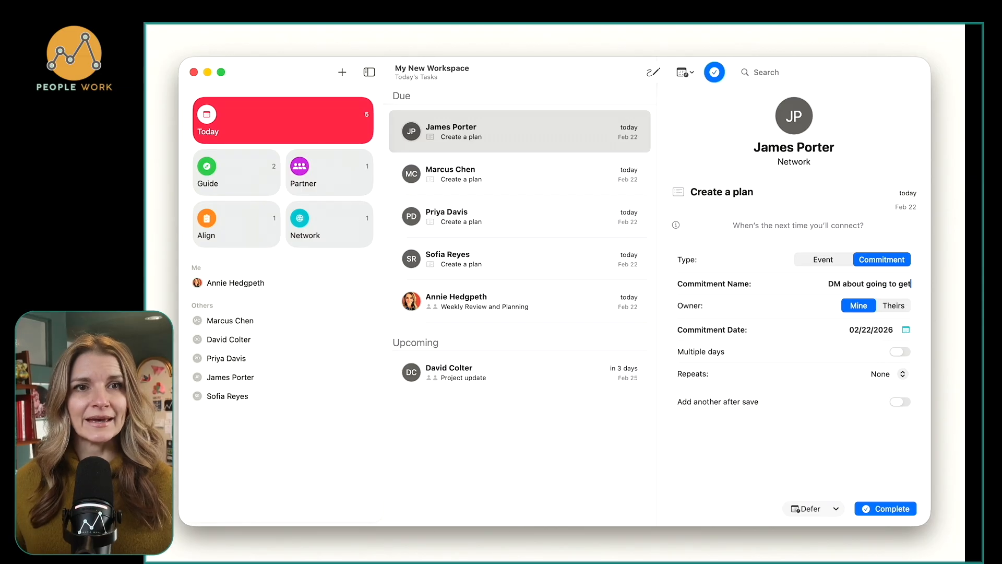
pyautogui.write(' coffee')
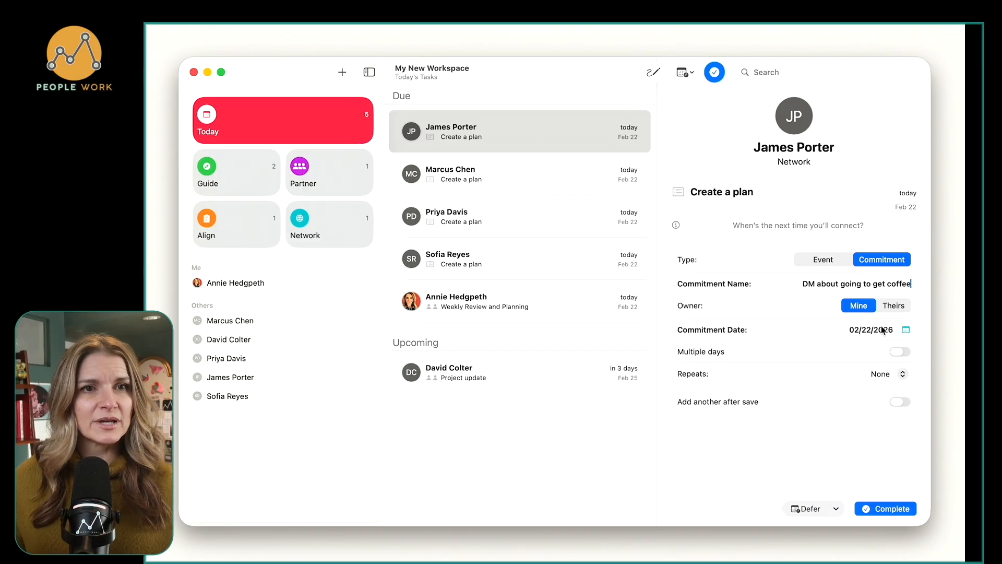
pyautogui.click(906, 330)
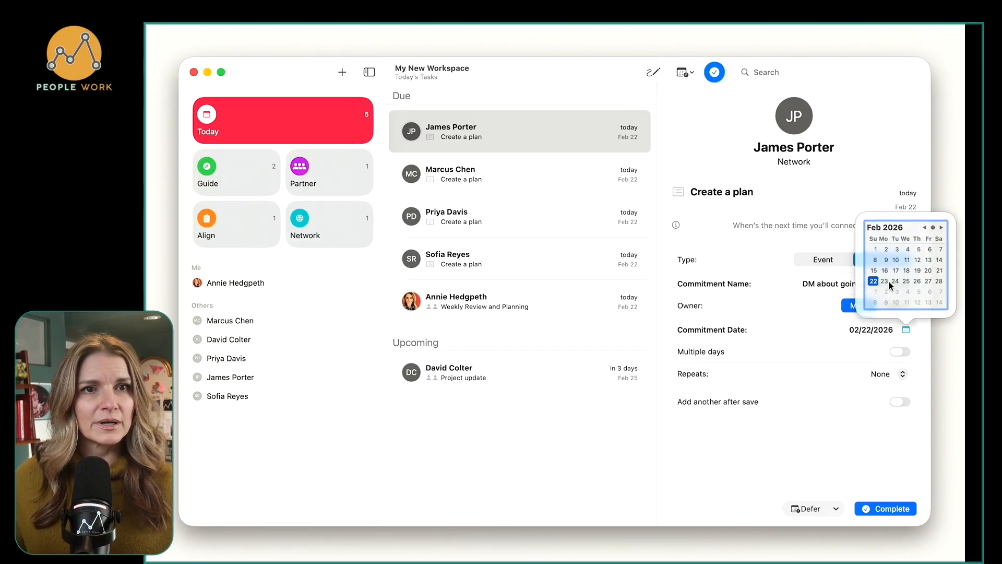
pyautogui.click(890, 283)
pyautogui.click(828, 328)
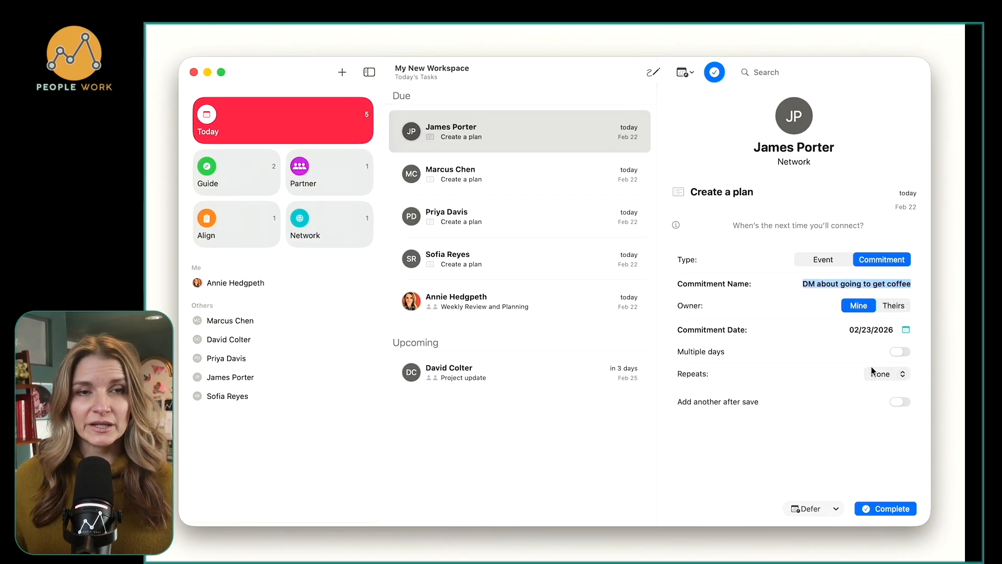
pyautogui.click(877, 506)
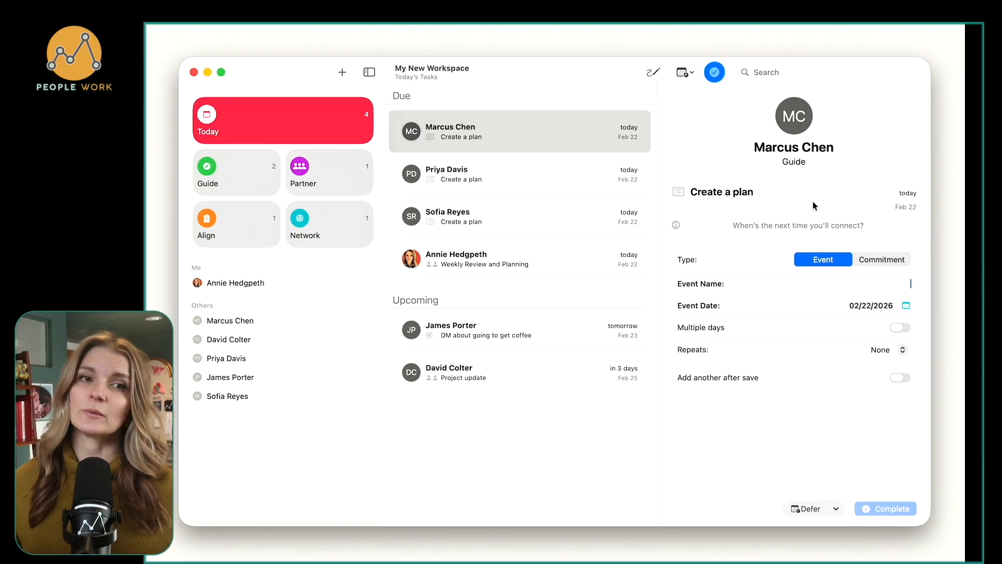
# Complete the first Guide member's Create a plan task with an event named "1:1" on 02/27/2026, repeating weekly.
pyautogui.write('W')
pyautogui.press('BackSpace')
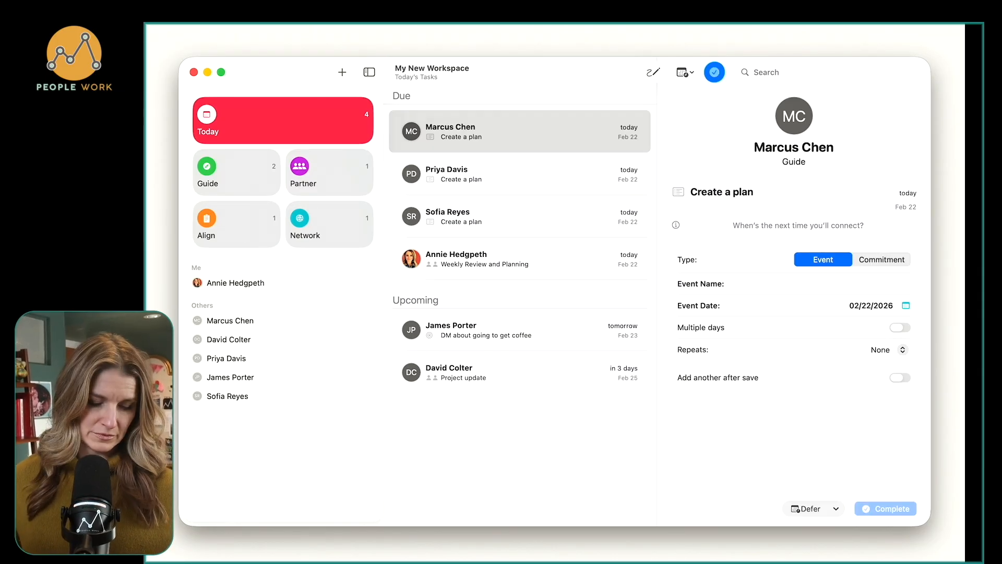
pyautogui.write('1:1')
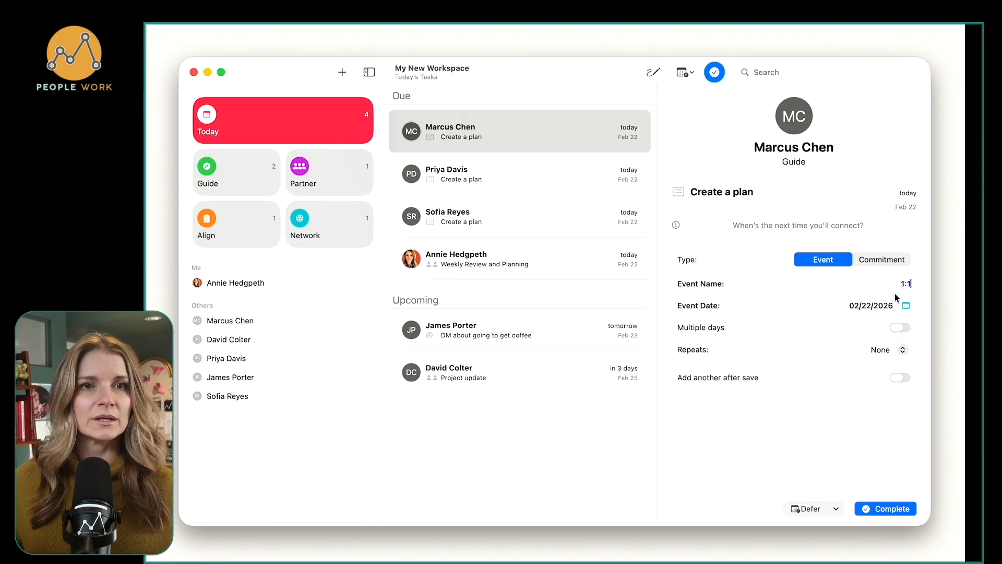
pyautogui.click(906, 305)
pyautogui.click(929, 257)
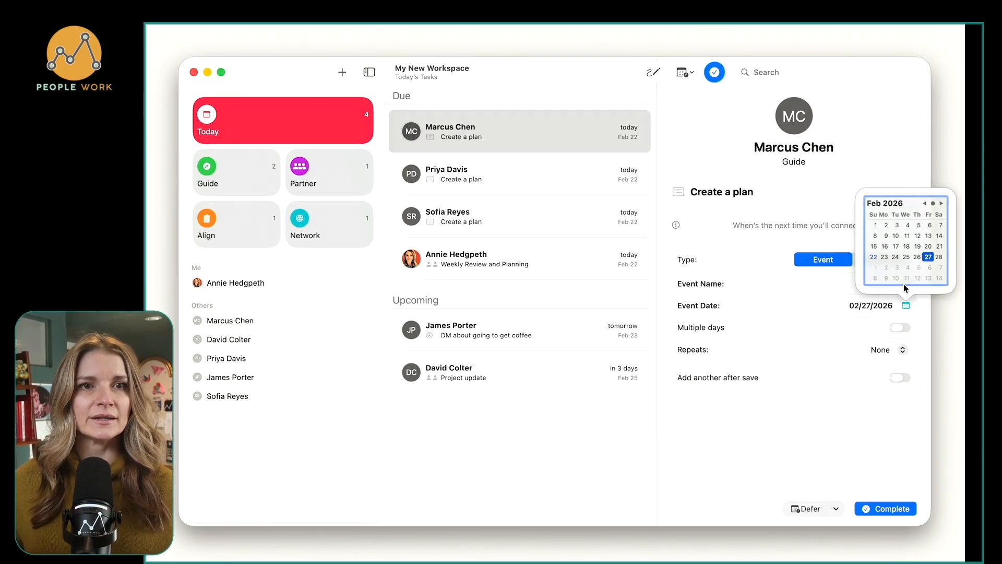
pyautogui.click(899, 349)
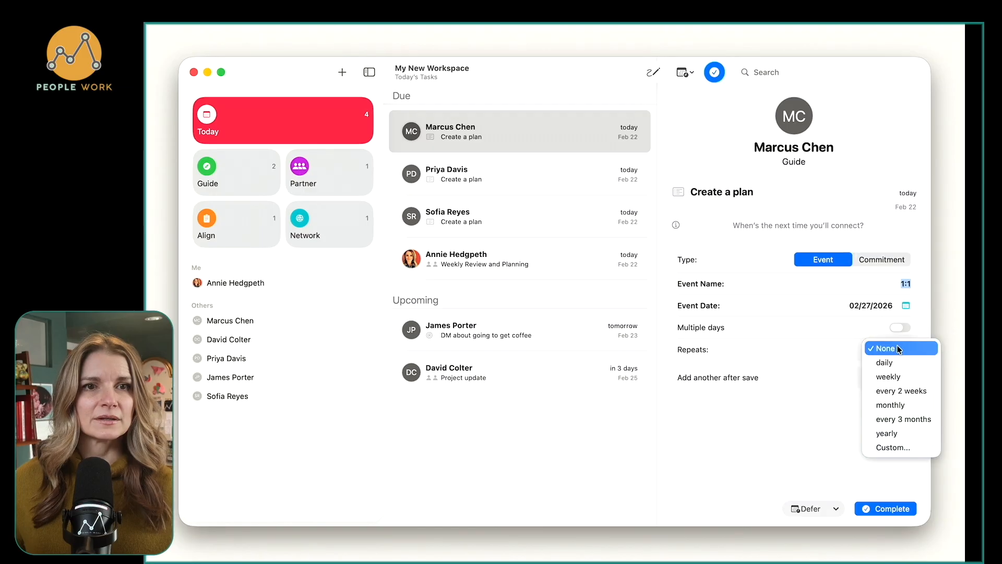
pyautogui.click(898, 376)
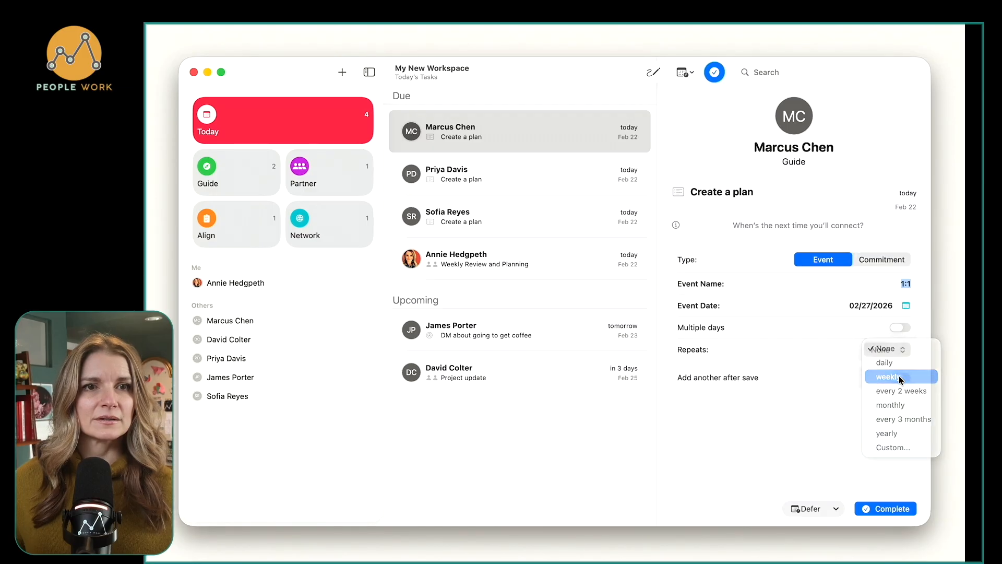
pyautogui.click(898, 509)
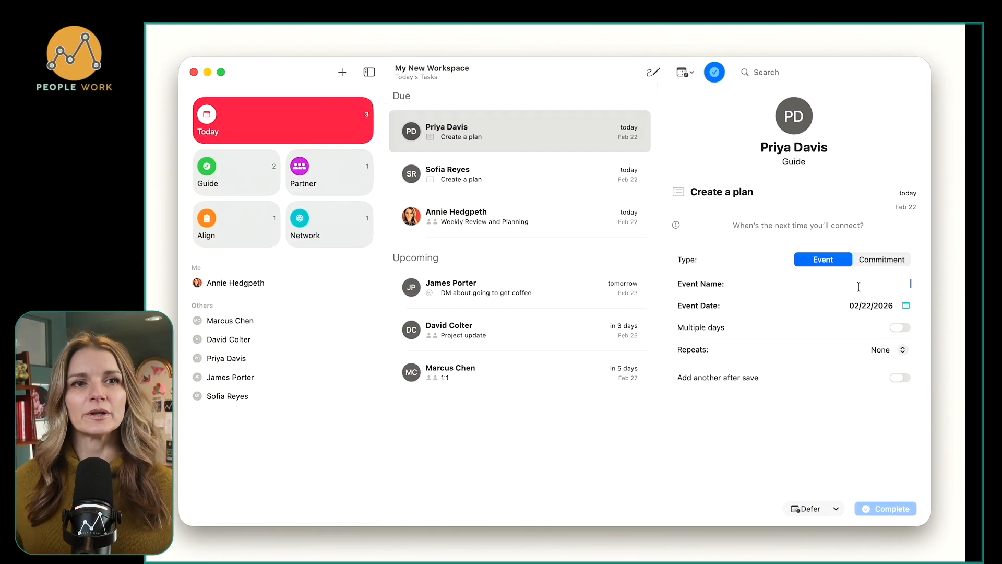
# Complete the second Guide member's Create a plan task with an event named "1:1" on 02/22/2026, repeating every 2 weeks.
pyautogui.write('1:1')
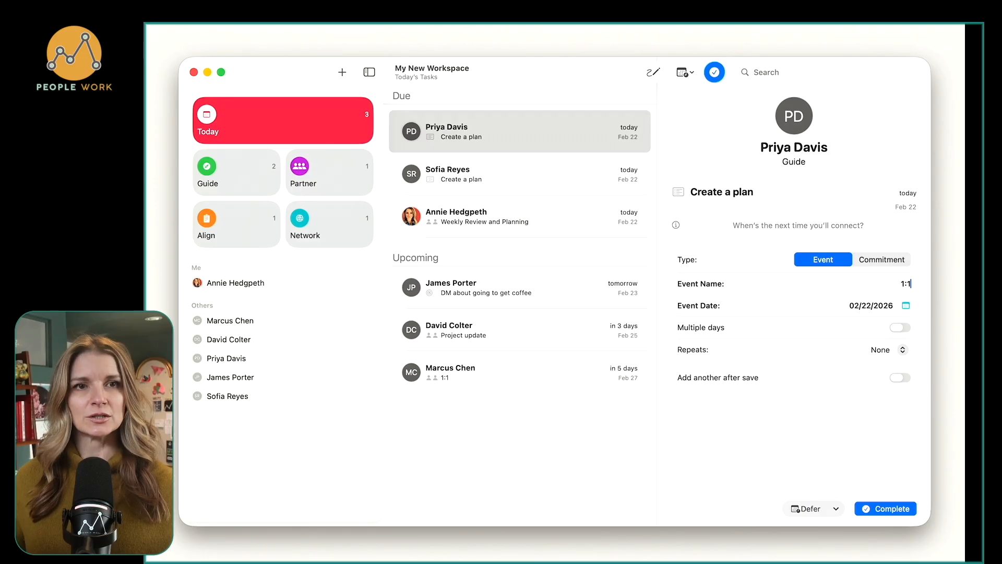
pyautogui.click(899, 347)
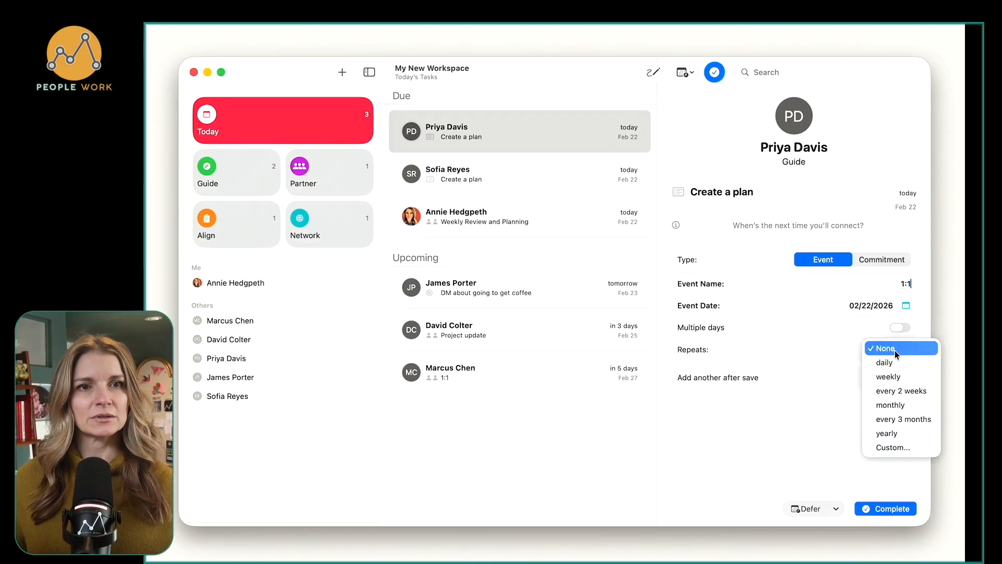
pyautogui.click(907, 394)
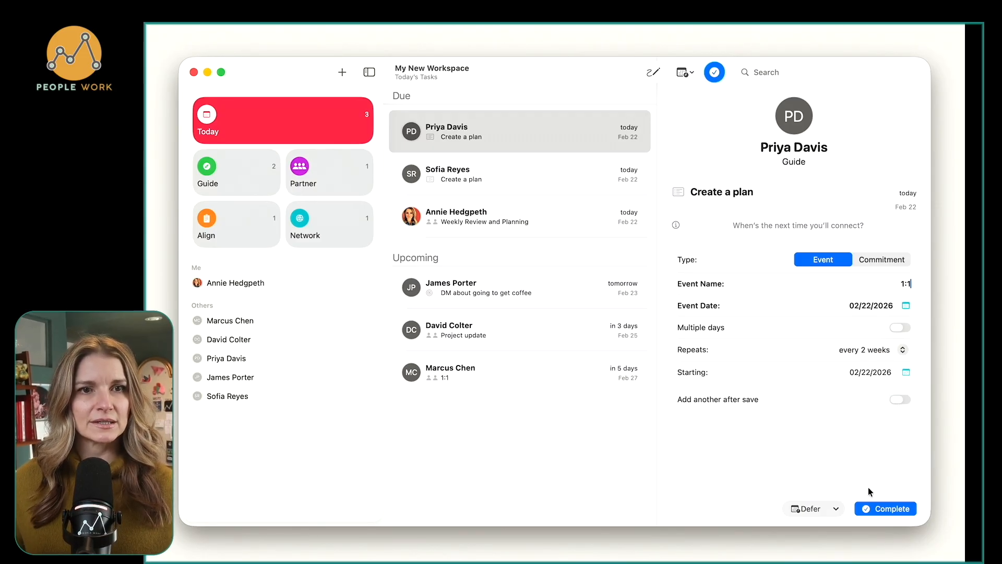
pyautogui.click(891, 510)
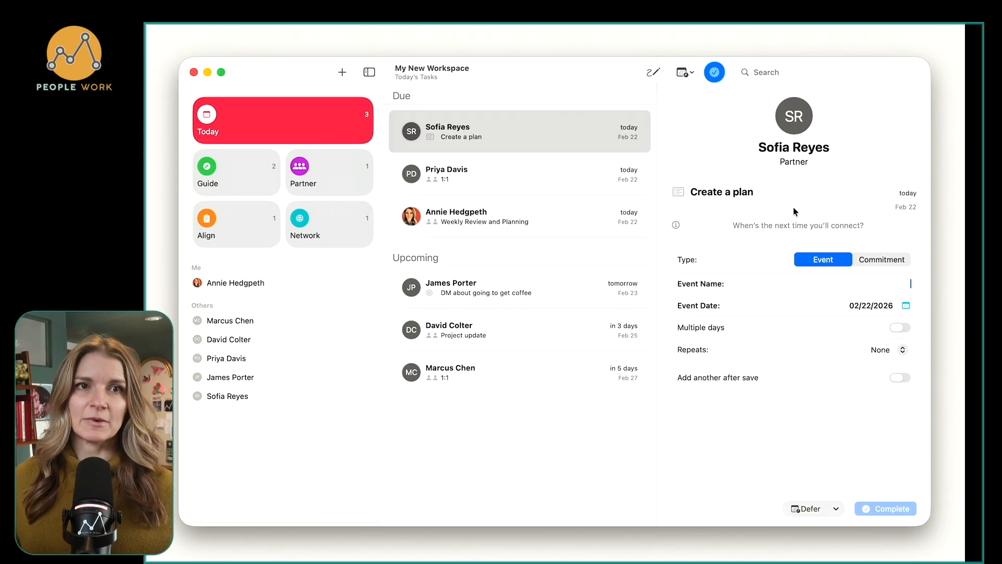
# Complete the Partner member's Create a plan task with a commitment named "Give her the project report" dated 03/06/2026.
pyautogui.click(876, 260)
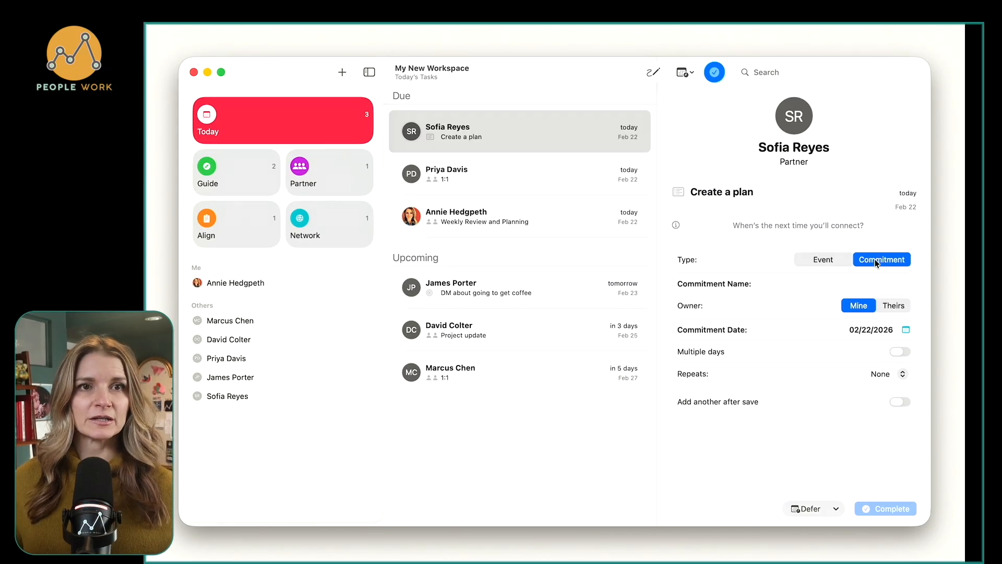
pyautogui.click(886, 284)
pyautogui.write('Give')
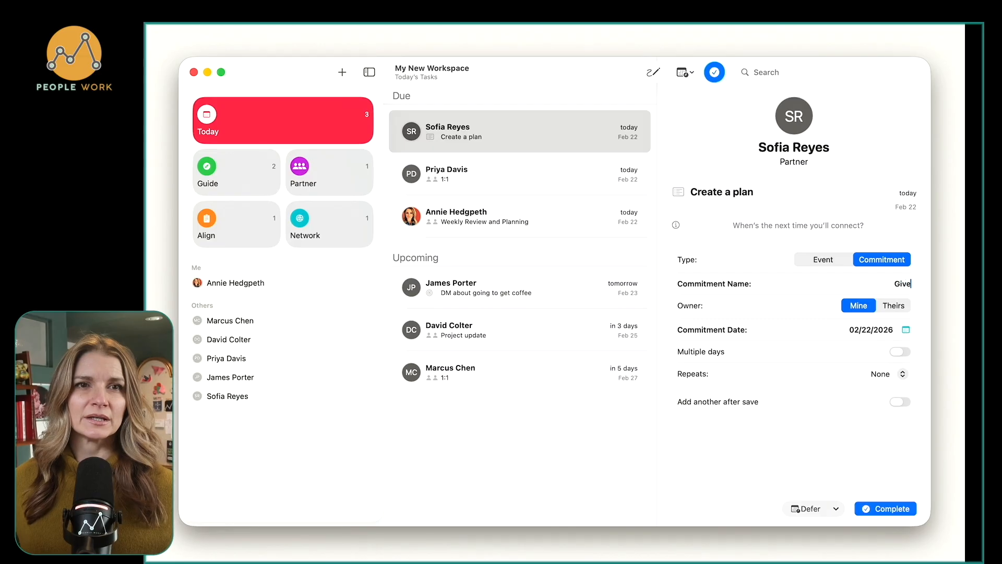
pyautogui.write(' her the pro')
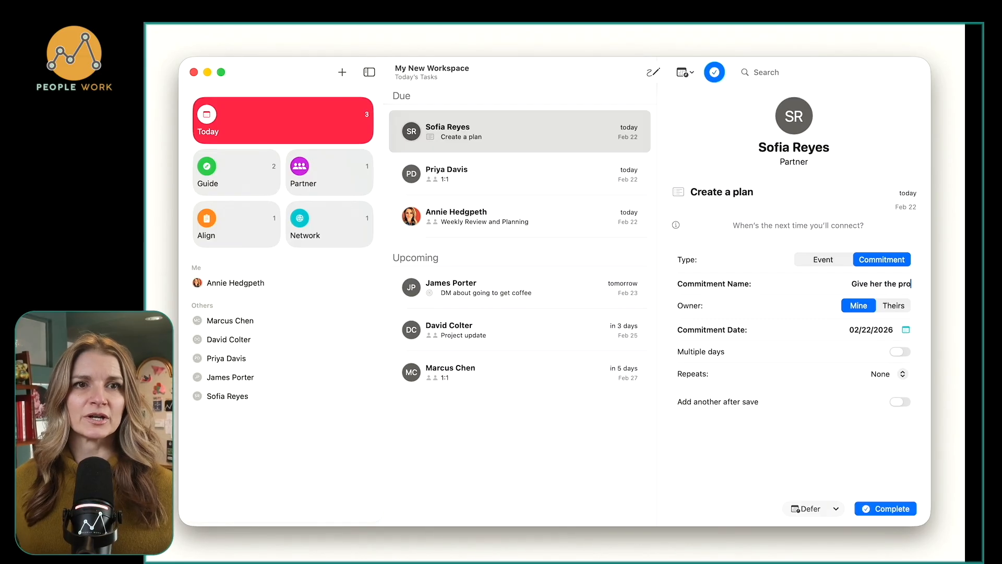
pyautogui.write('ject report')
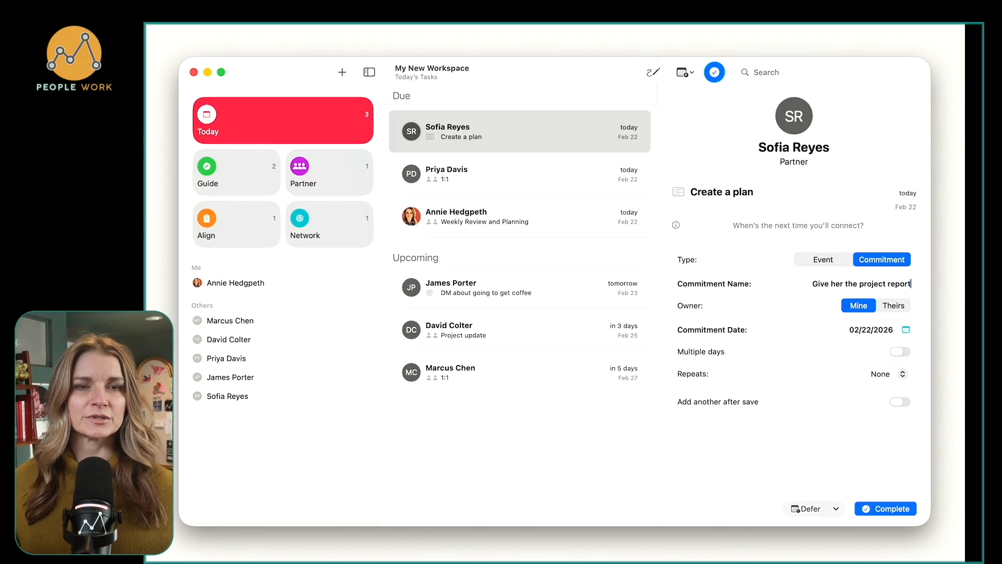
pyautogui.click(905, 331)
pyautogui.click(930, 293)
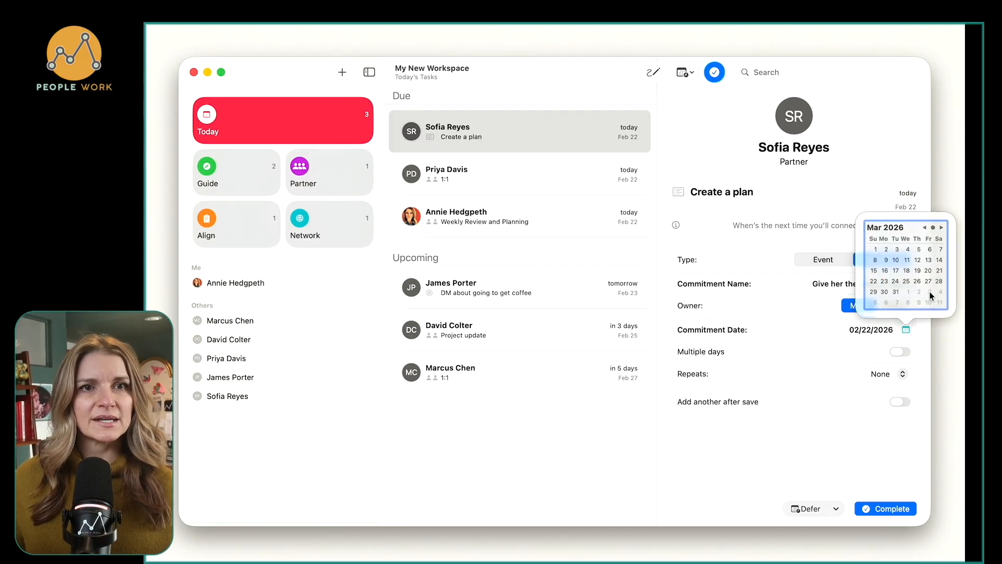
pyautogui.click(929, 249)
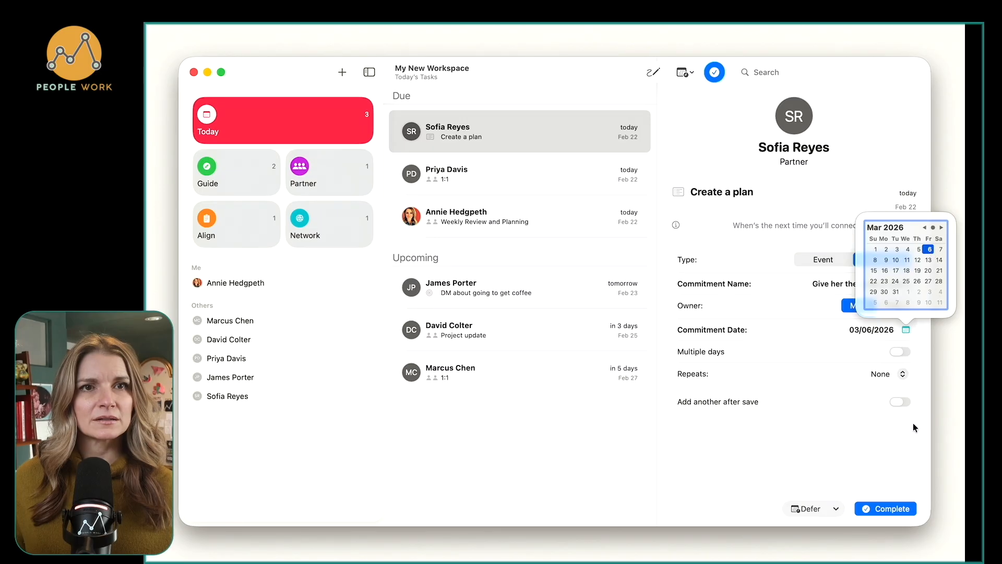
pyautogui.click(890, 472)
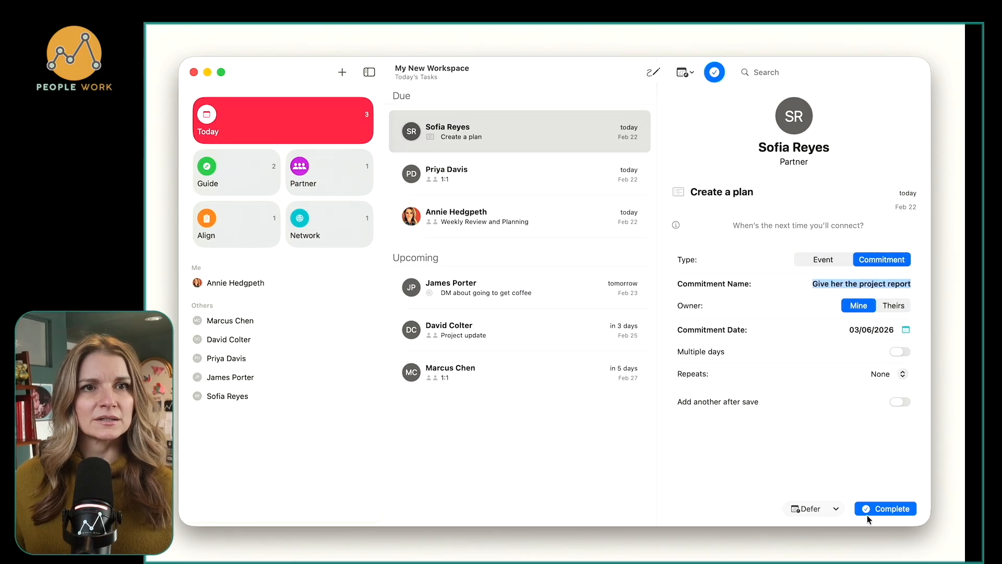
pyautogui.click(884, 513)
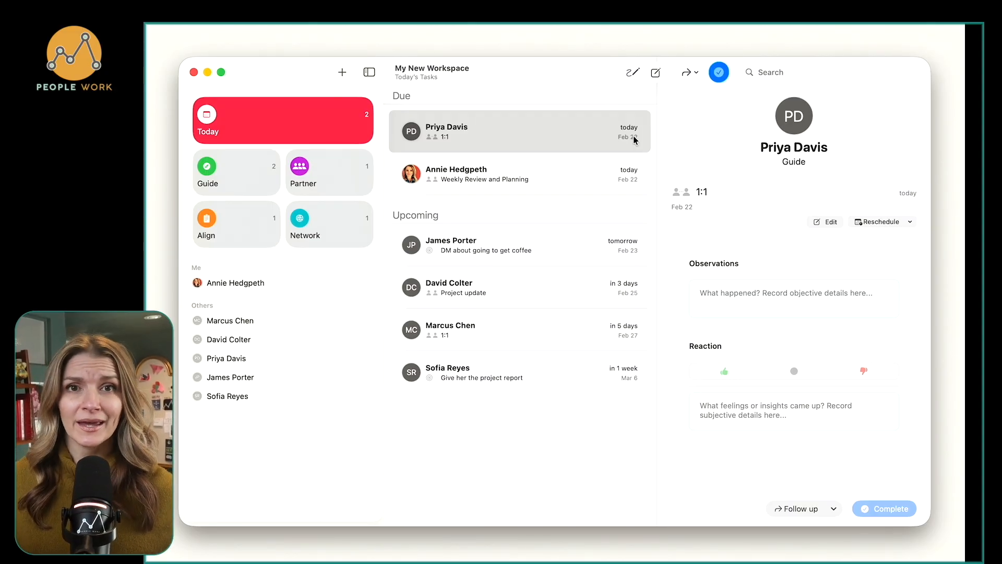
# Review the upcoming events and commitments of the Guide, Partner and Network groups, and check the Guide group's history.
pyautogui.click(256, 170)
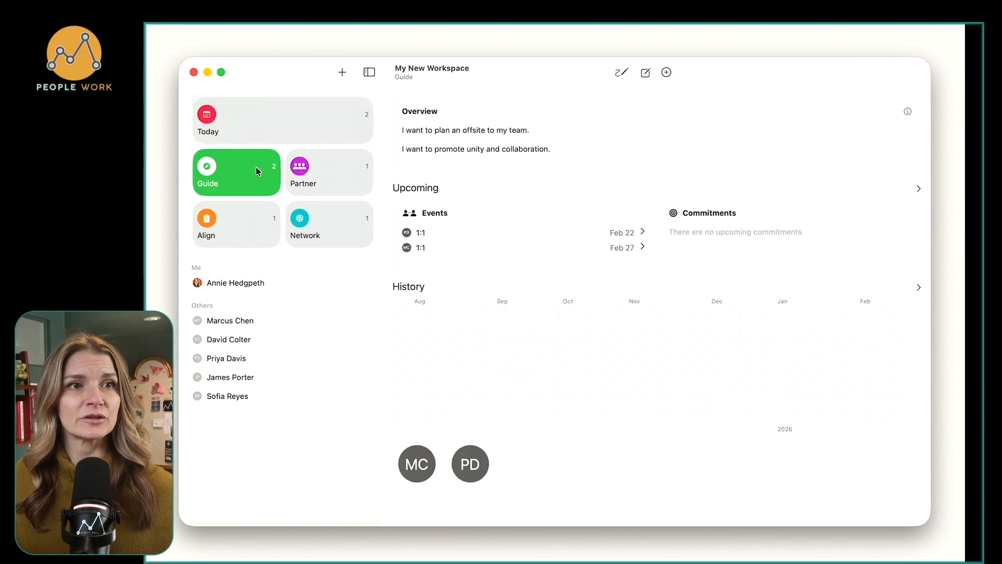
pyautogui.click(340, 168)
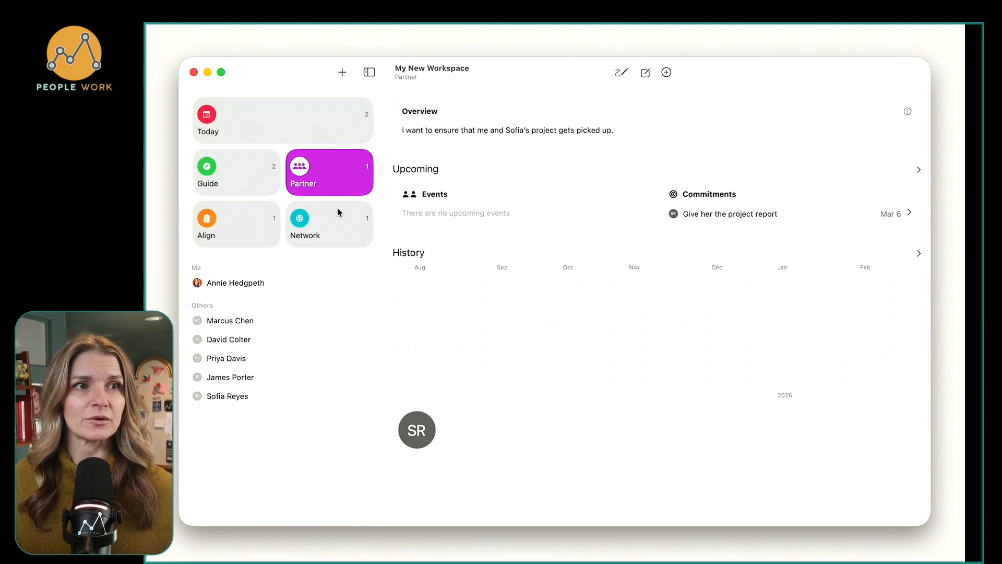
pyautogui.click(337, 223)
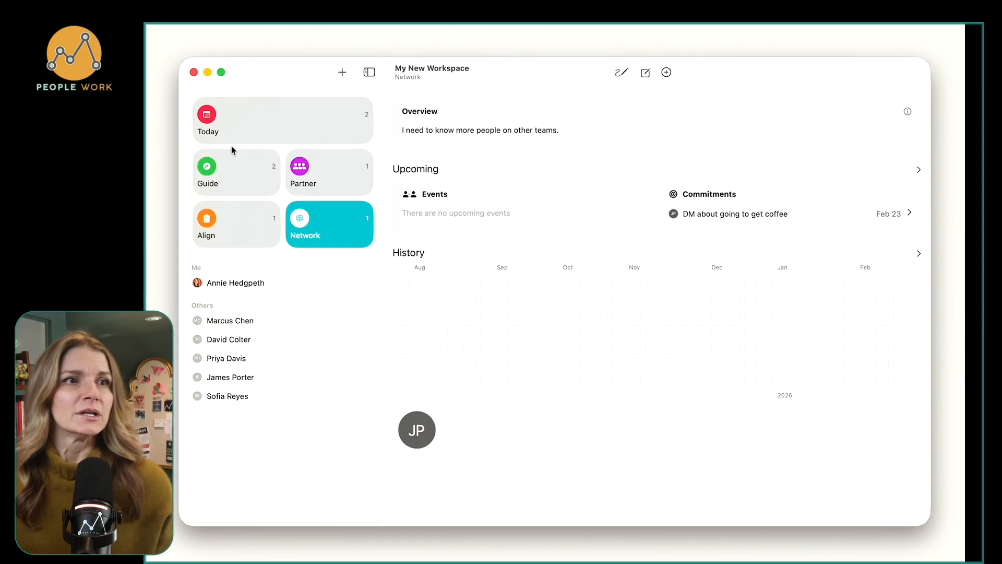
pyautogui.click(248, 179)
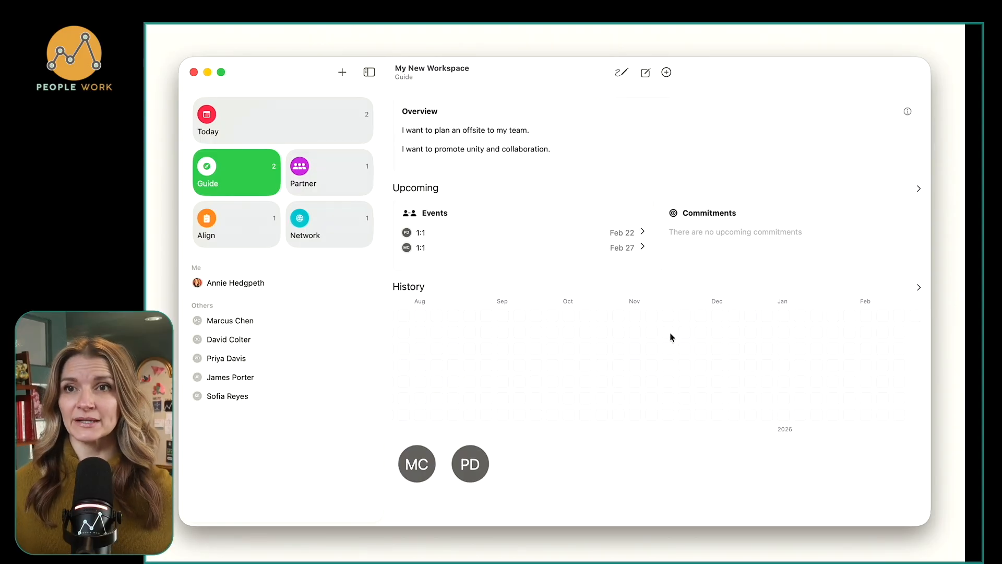
pyautogui.moveTo(672, 338)
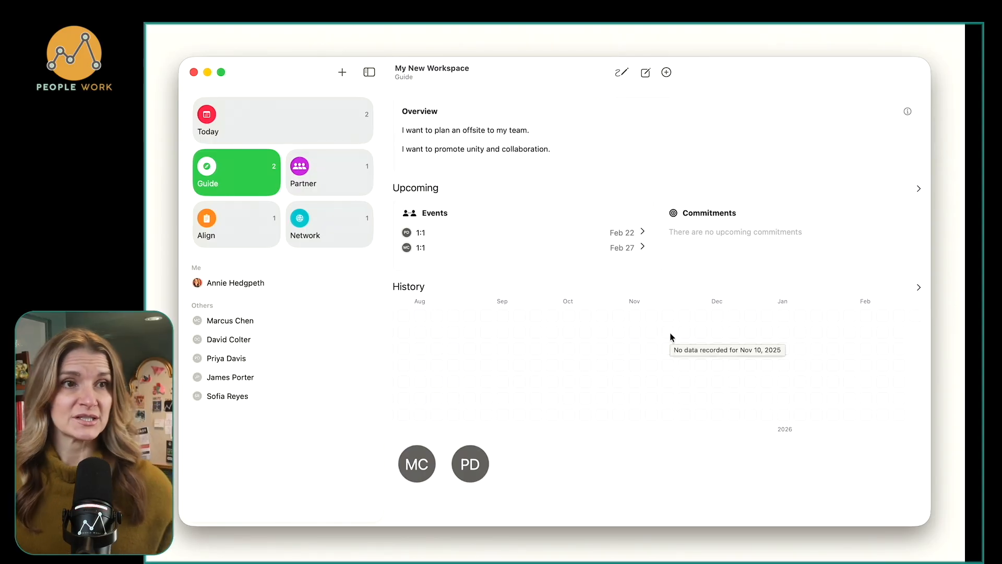
# Review the Partner, Align and Network group overviews, opening the Align overview for editing and closing it without saving.
pyautogui.click(351, 179)
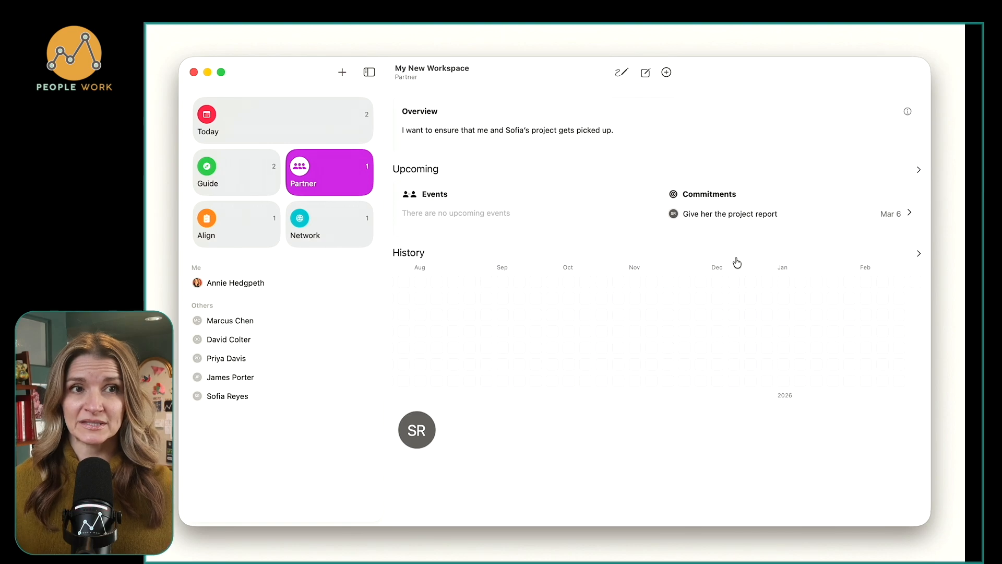
pyautogui.click(273, 227)
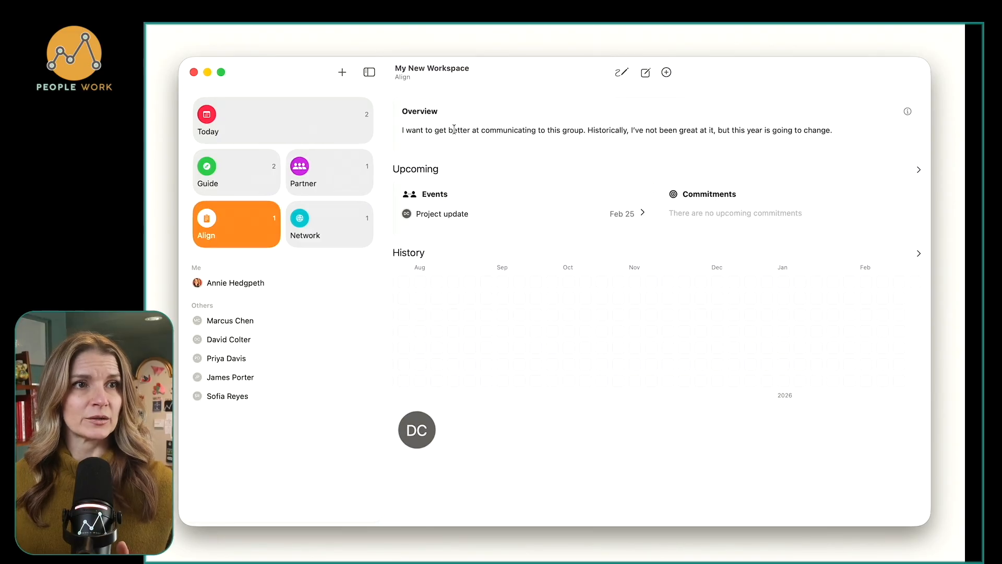
pyautogui.tripleClick(453, 126)
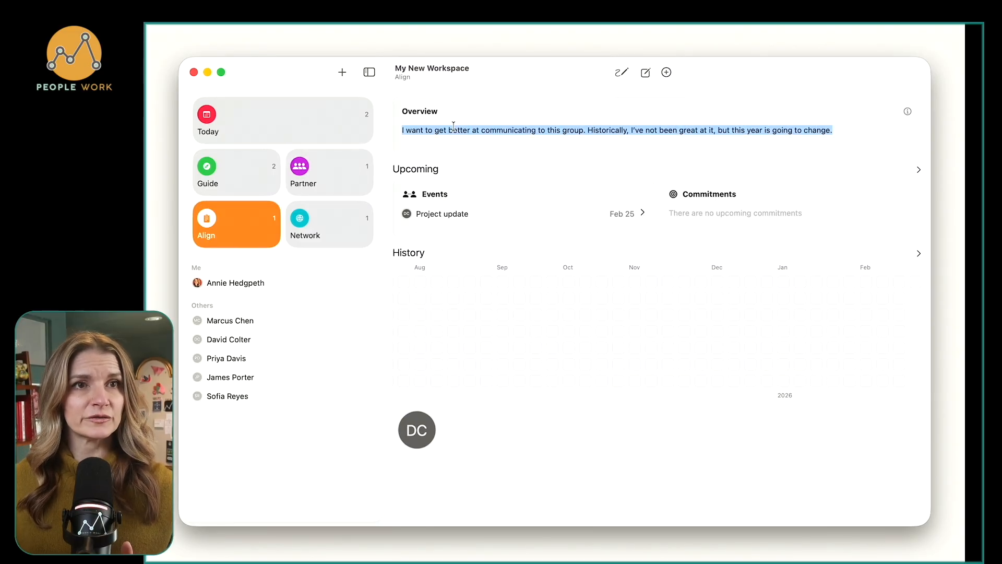
pyautogui.click(645, 73)
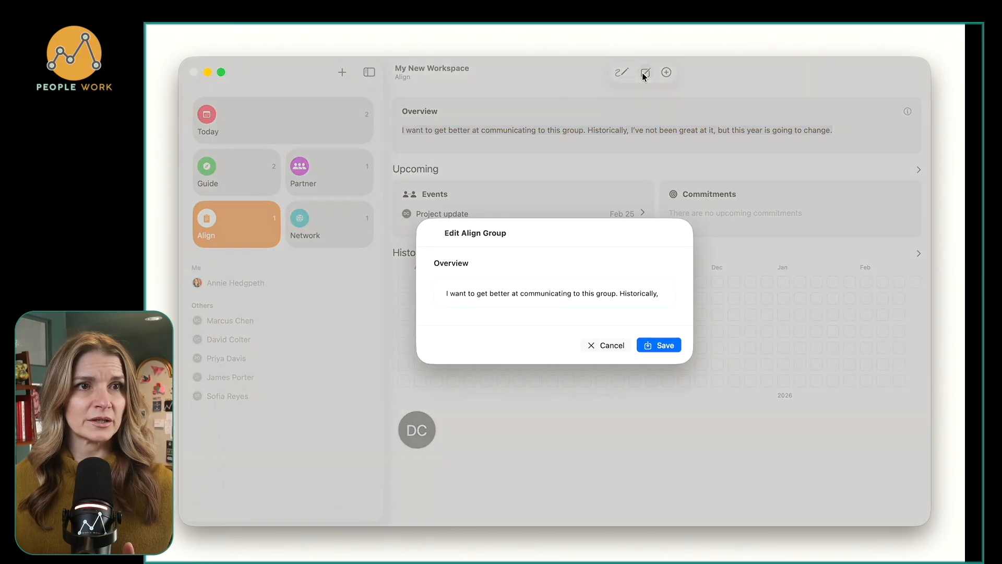
pyautogui.click(611, 345)
pyautogui.click(331, 227)
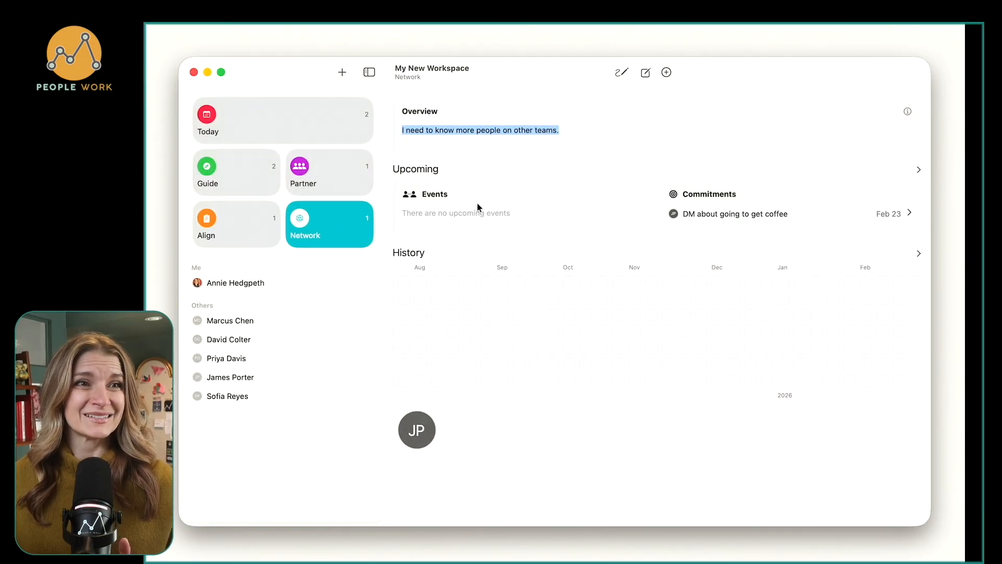
pyautogui.click(486, 134)
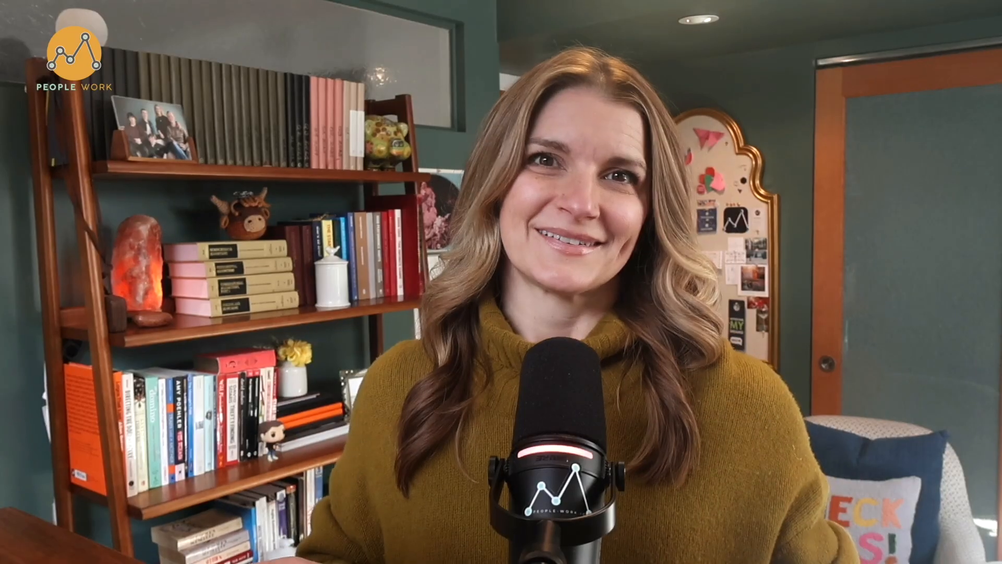